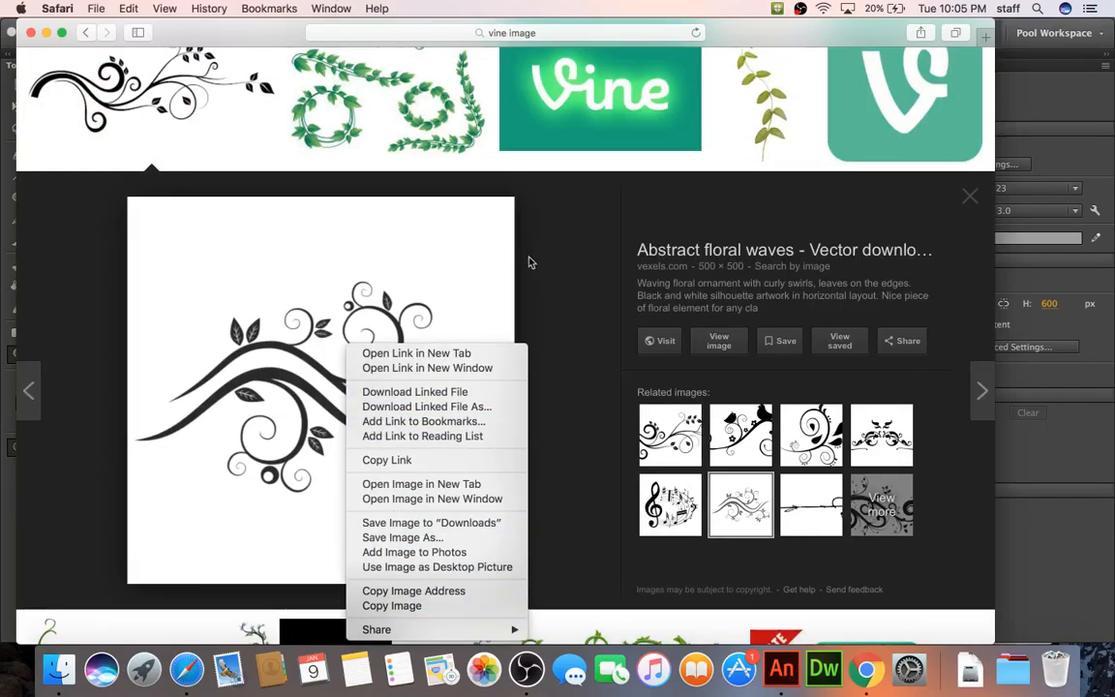
Step: Copy the abstract floral waves image from the image results, switch to Animate CC and paste it onto the stage
{"action": "left_click", "coordinate": [407, 606]}
{"action": "left_click", "coordinate": [781, 670]}
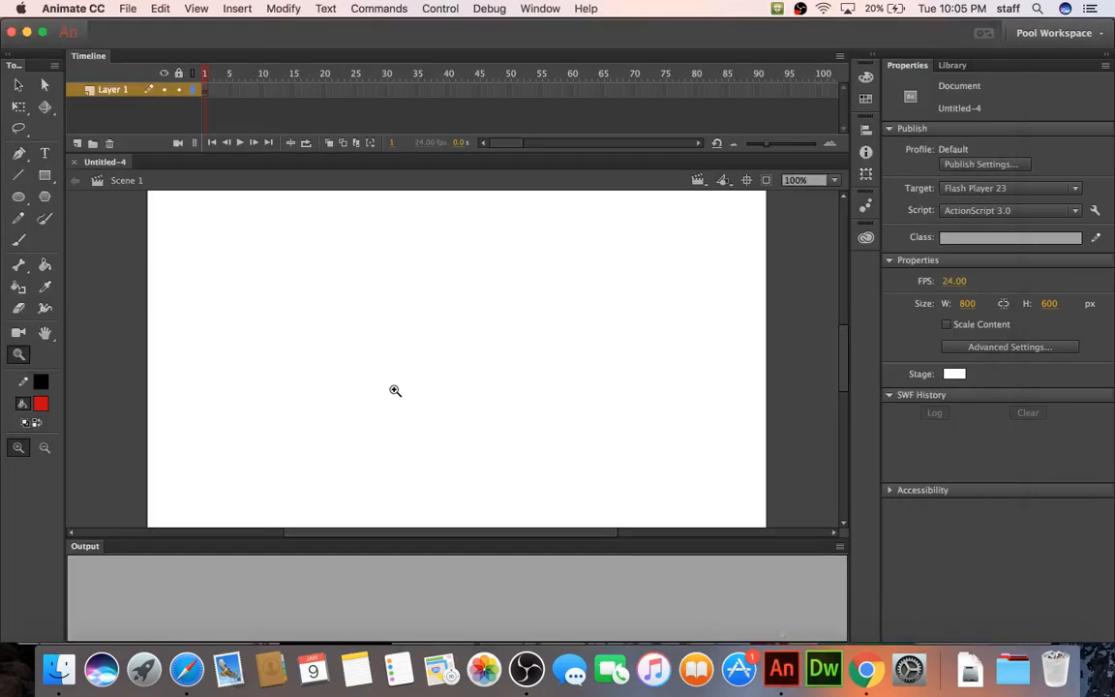
{"action": "left_click", "coordinate": [397, 394]}
{"action": "key", "text": "super+2"}
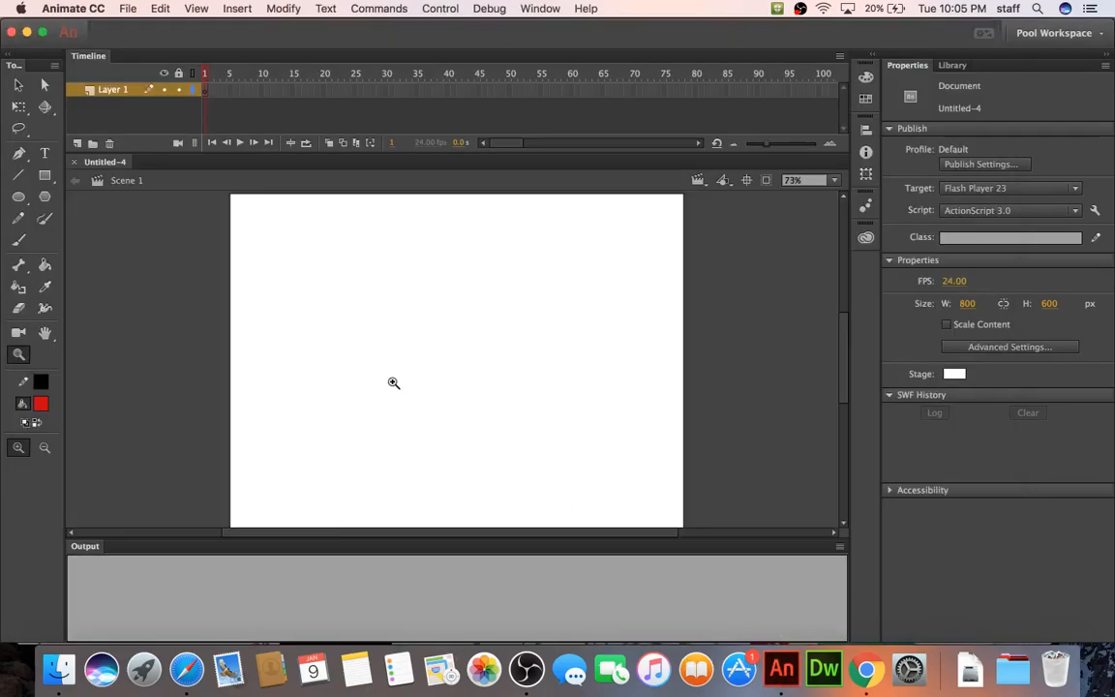
{"action": "key", "text": "super+v"}
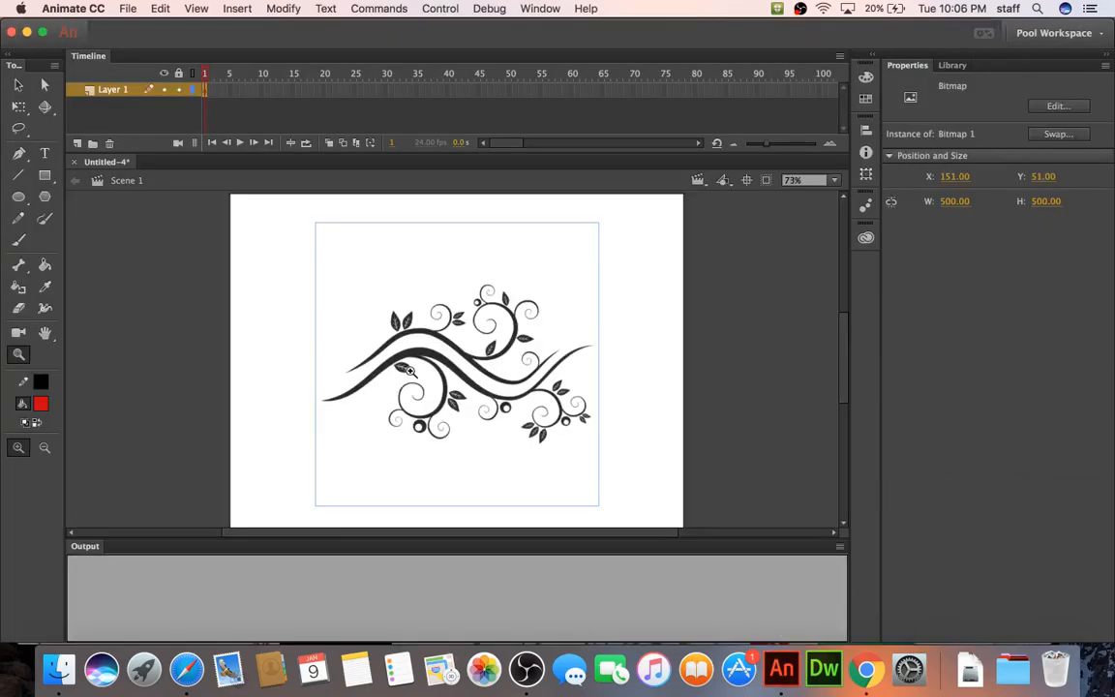
{"action": "left_click", "coordinate": [18, 84]}
{"action": "left_click", "coordinate": [276, 310]}
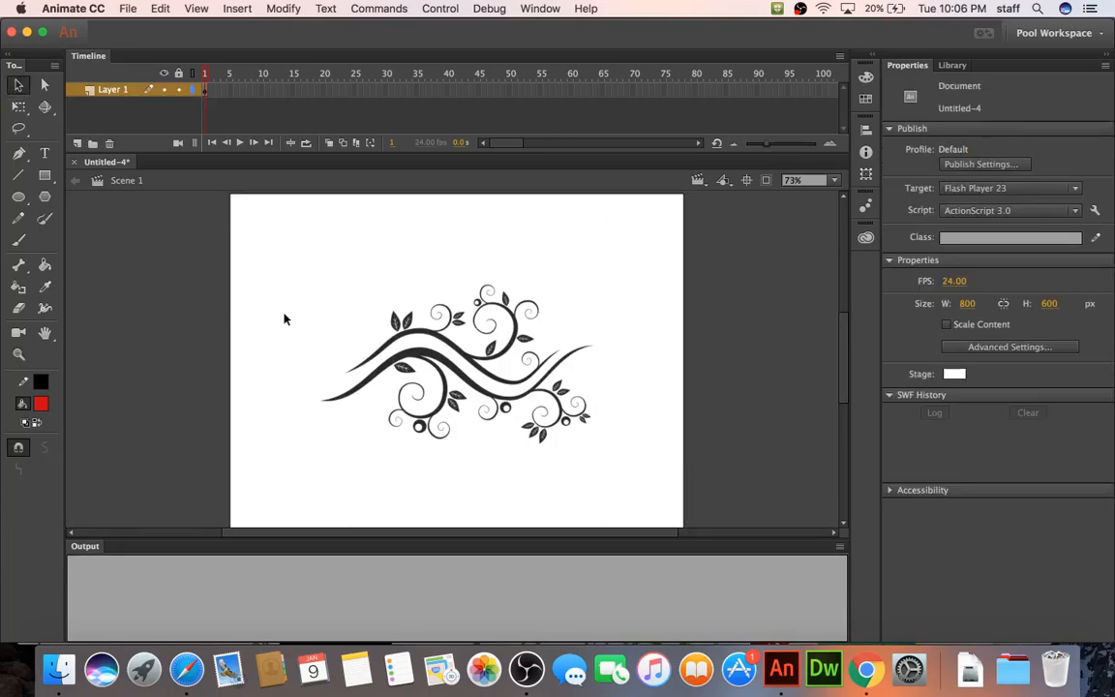
Step: Try erasing the leaf above the vine's first curve directly on the pasted bitmap
{"action": "left_click", "coordinate": [445, 334]}
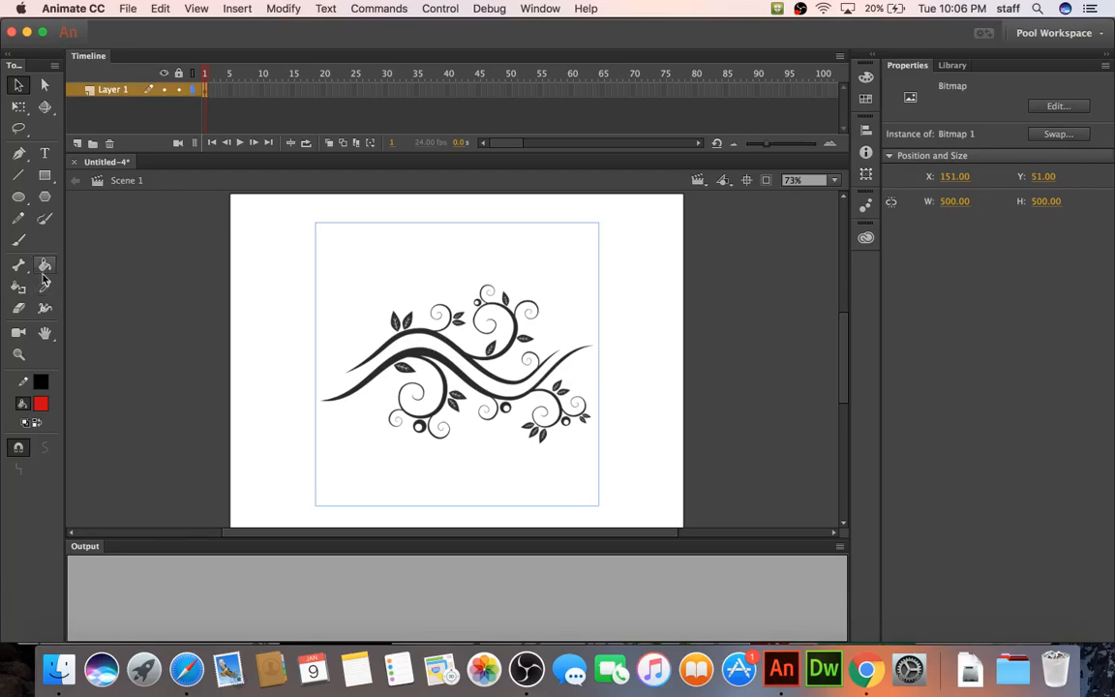
{"action": "left_click", "coordinate": [19, 308]}
{"action": "left_click", "coordinate": [404, 322]}
{"action": "left_click", "coordinate": [387, 291]}
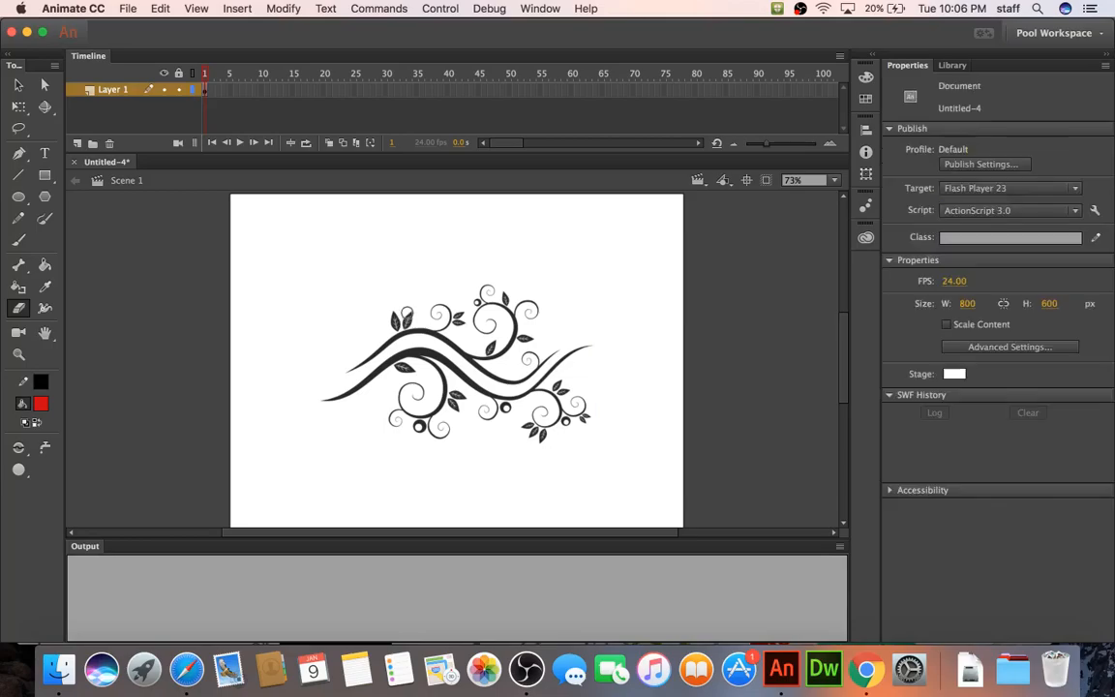
{"action": "left_click_drag", "start_coordinate": [398, 316], "coordinate": [429, 303]}
{"action": "key", "text": "super+z"}
Step: Convert the pasted vine bitmap into vector shapes with Trace Bitmap, accepting the trace settings
{"action": "left_click", "coordinate": [18, 84]}
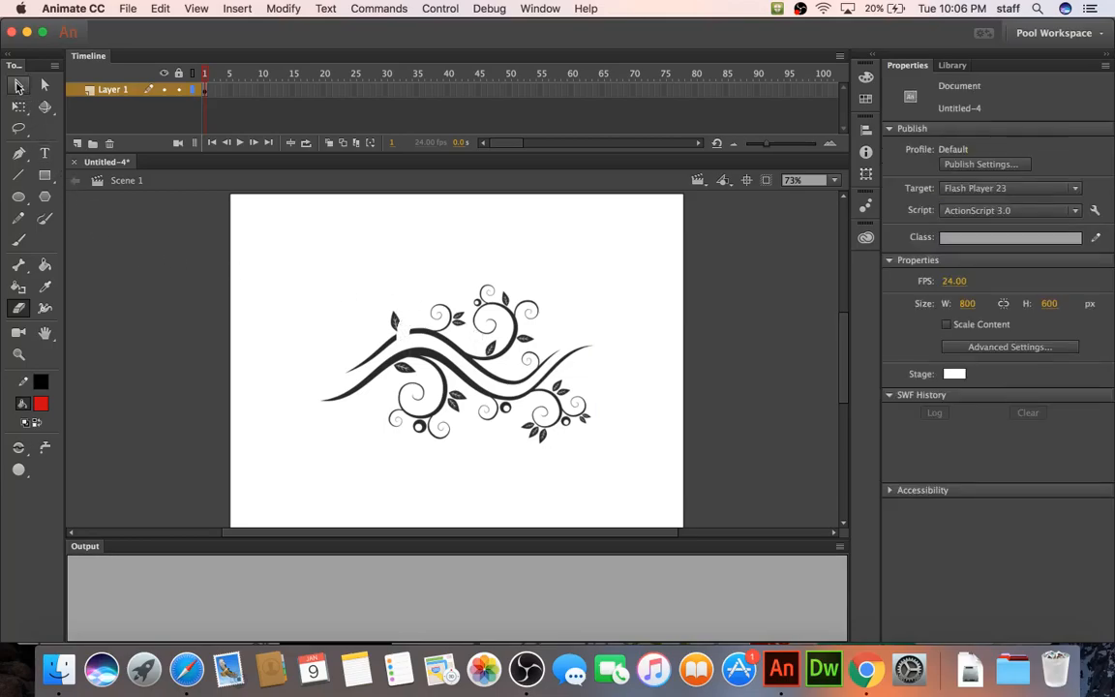
{"action": "left_click", "coordinate": [396, 334]}
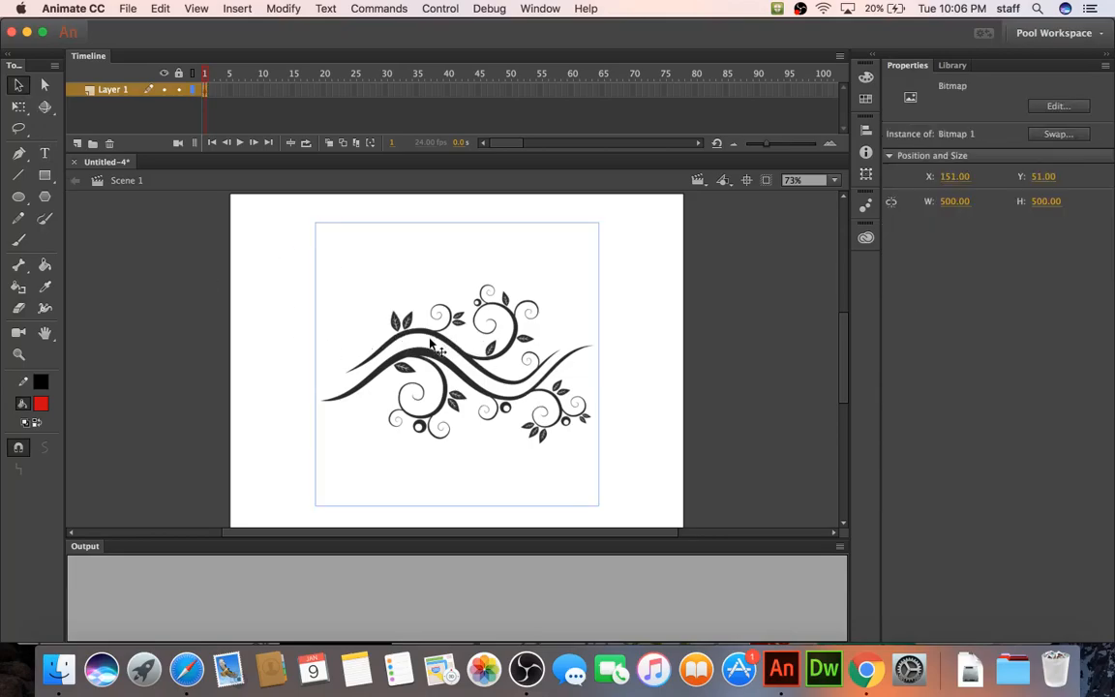
{"action": "left_click", "coordinate": [284, 8]}
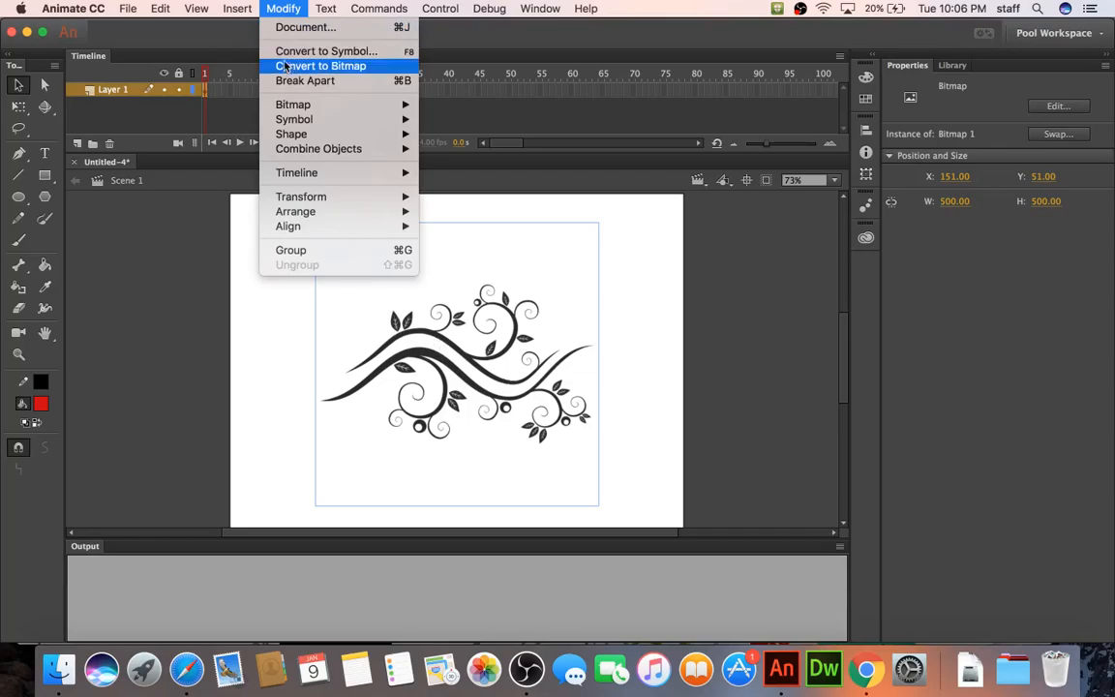
{"action": "mouse_move", "coordinate": [292, 105]}
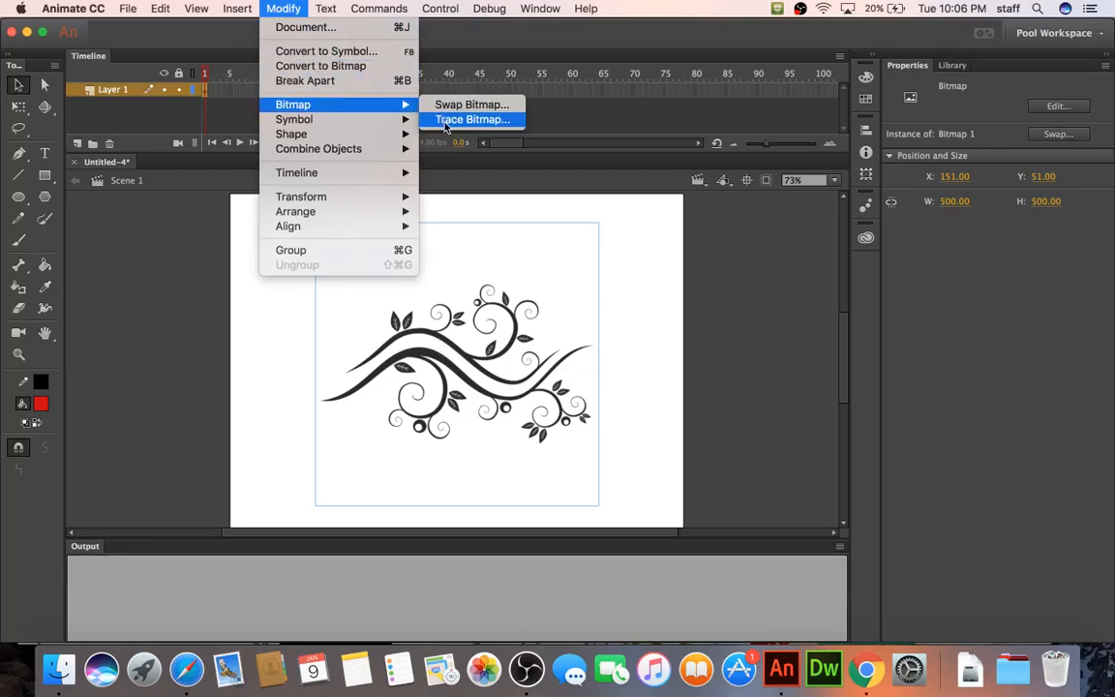
{"action": "left_click", "coordinate": [448, 118]}
{"action": "left_click", "coordinate": [655, 343]}
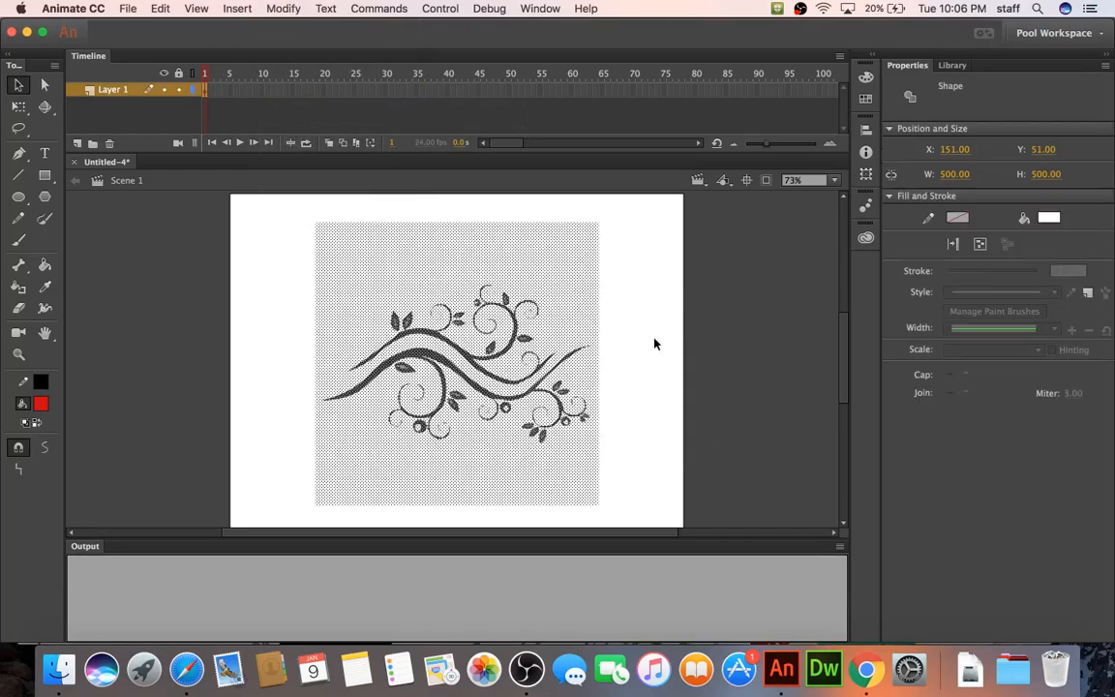
Step: Delete only the white background shape surrounding the traced vine
{"action": "left_click", "coordinate": [655, 333]}
{"action": "left_click", "coordinate": [567, 286]}
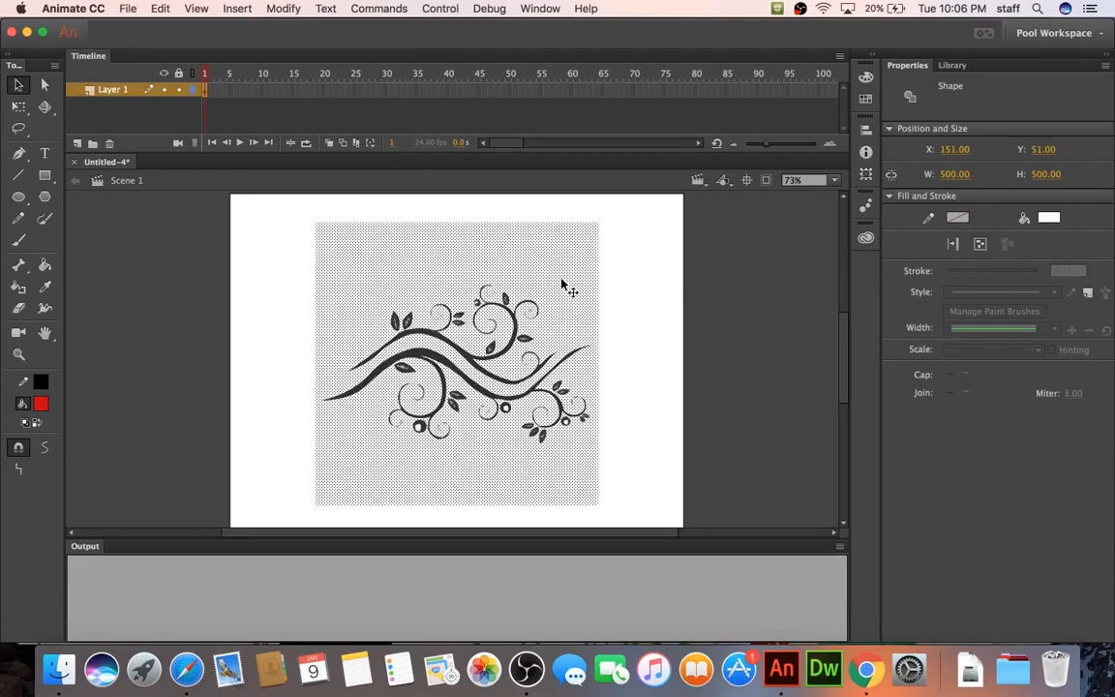
{"action": "key", "text": "Delete"}
Step: Set the stage background colour to #CC9900
{"action": "left_click", "coordinate": [954, 374]}
{"action": "key", "text": "Escape"}
{"action": "left_click", "coordinate": [954, 375]}
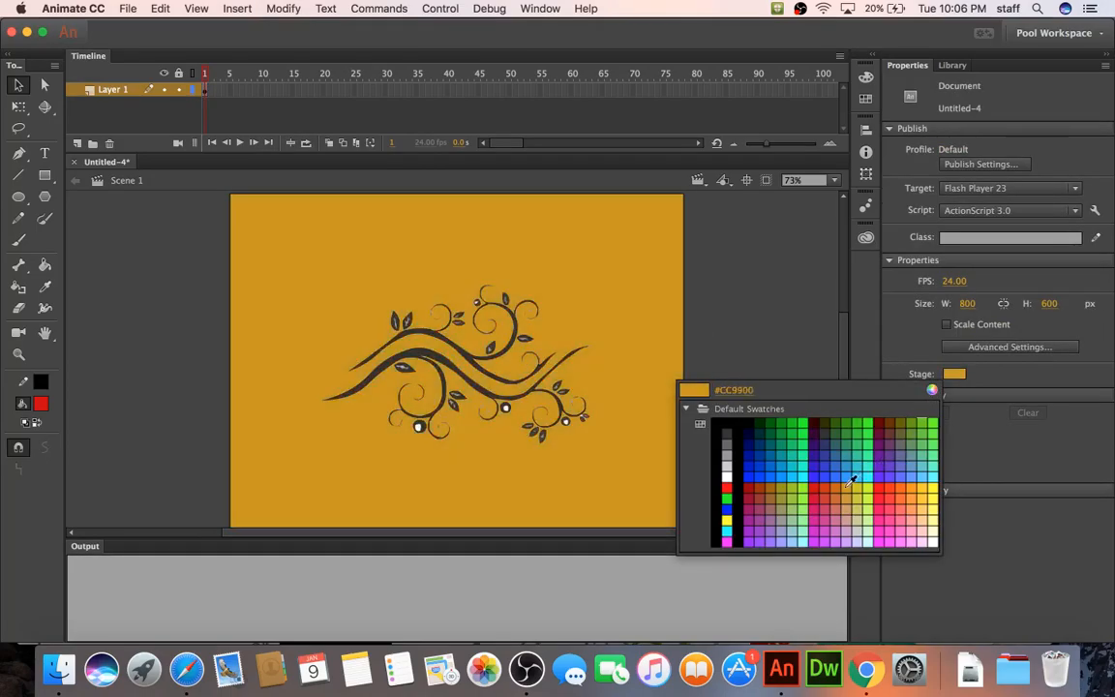
{"action": "left_click", "coordinate": [847, 486]}
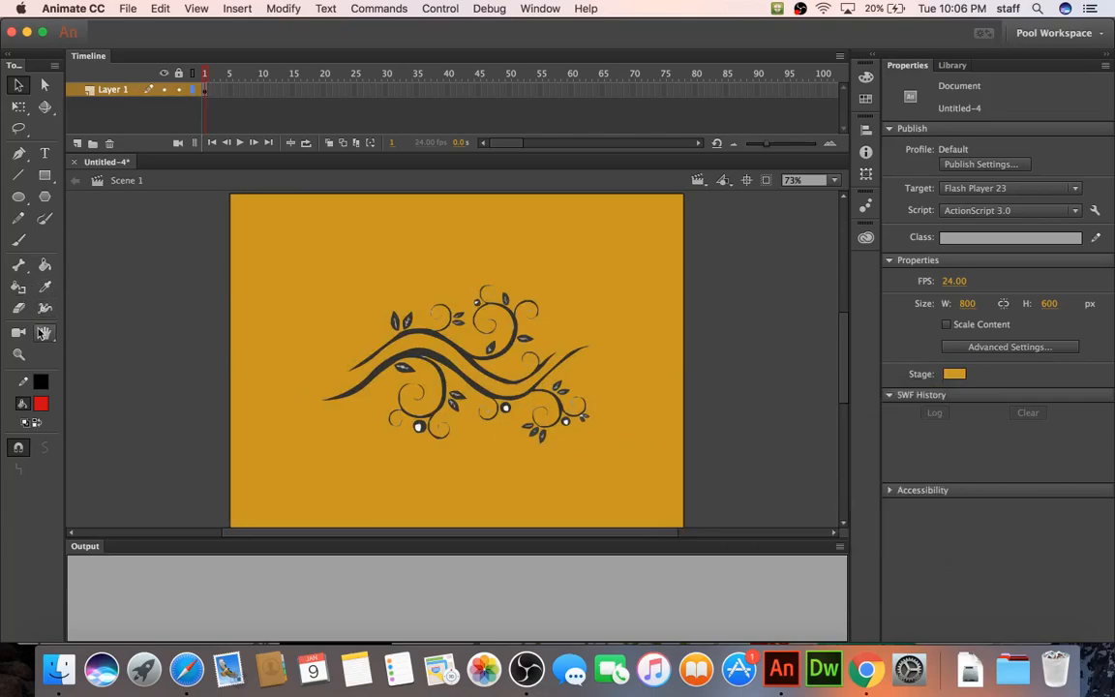
Step: Delete the leftover white fills inside the vine's four small round berries
{"action": "left_click", "coordinate": [21, 355]}
{"action": "left_click_drag", "start_coordinate": [373, 293], "coordinate": [580, 457]}
{"action": "left_click", "coordinate": [17, 84]}
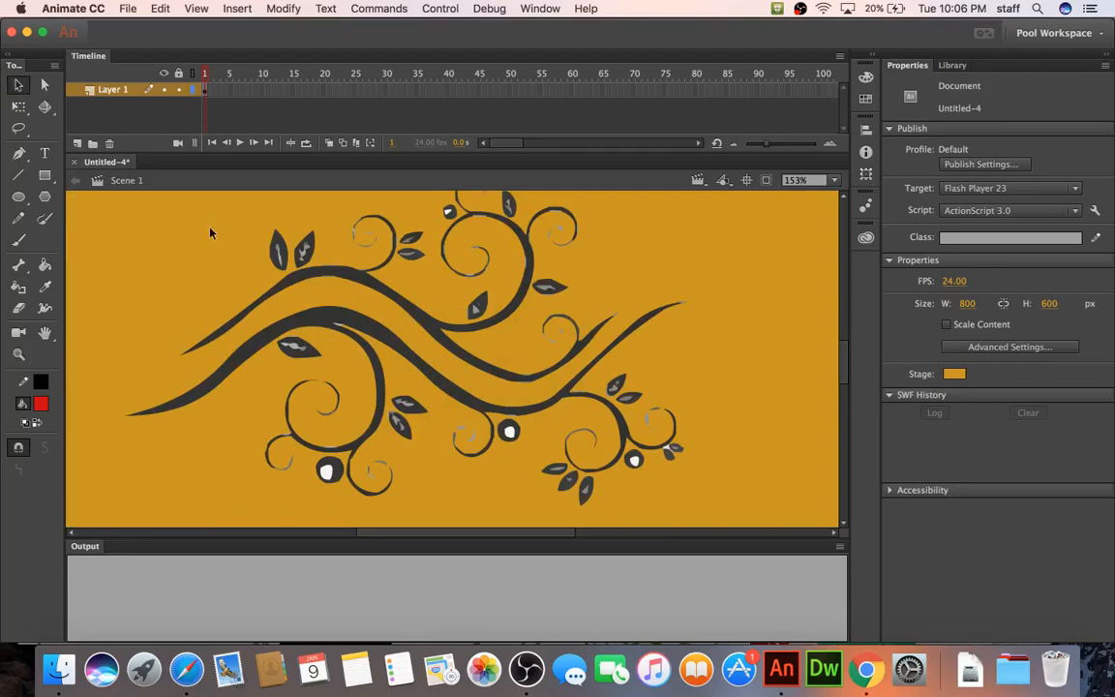
{"action": "left_click", "coordinate": [326, 471]}
{"action": "key", "text": "Delete"}
{"action": "left_click", "coordinate": [509, 430]}
{"action": "key", "text": "Delete"}
{"action": "left_click", "coordinate": [635, 461]}
{"action": "key", "text": "Delete"}
{"action": "left_click", "coordinate": [448, 213]}
{"action": "key", "text": "Delete"}
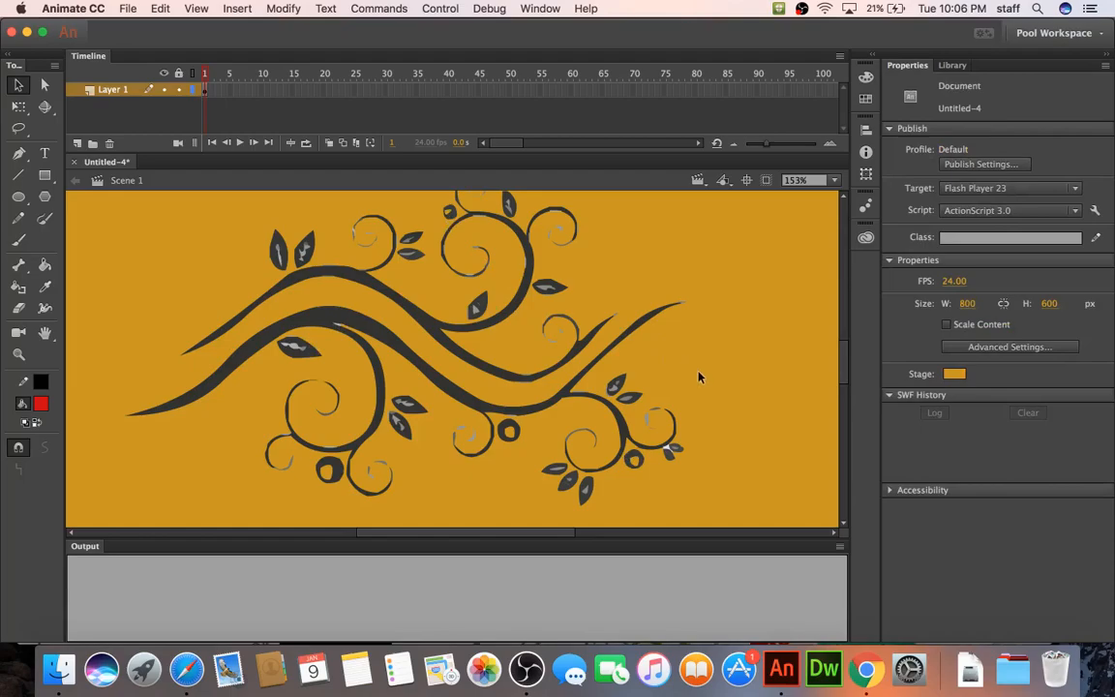
{"action": "scroll", "coordinate": [700, 378], "scroll_direction": "down", "scroll_amount": 5}
{"action": "scroll", "coordinate": [700, 378], "scroll_direction": "up", "scroll_amount": 6}
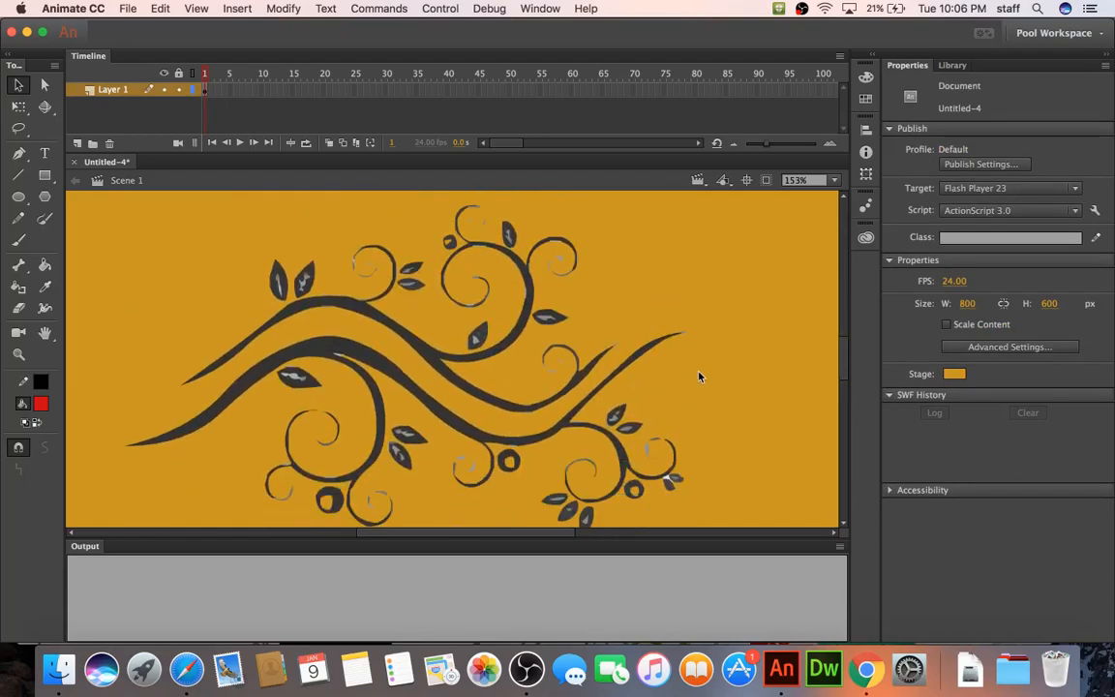
{"action": "scroll", "coordinate": [700, 376], "scroll_direction": "down", "scroll_amount": 4}
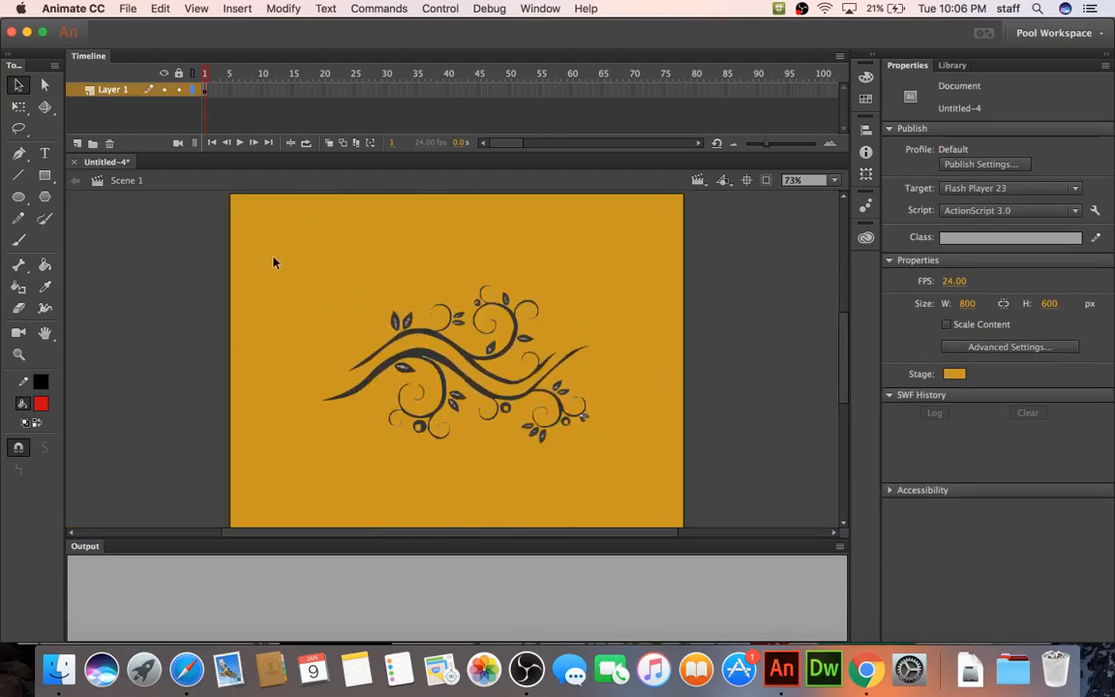
Step: Insert a keyframe at frame 50 of Layer 1
{"action": "left_click", "coordinate": [204, 92]}
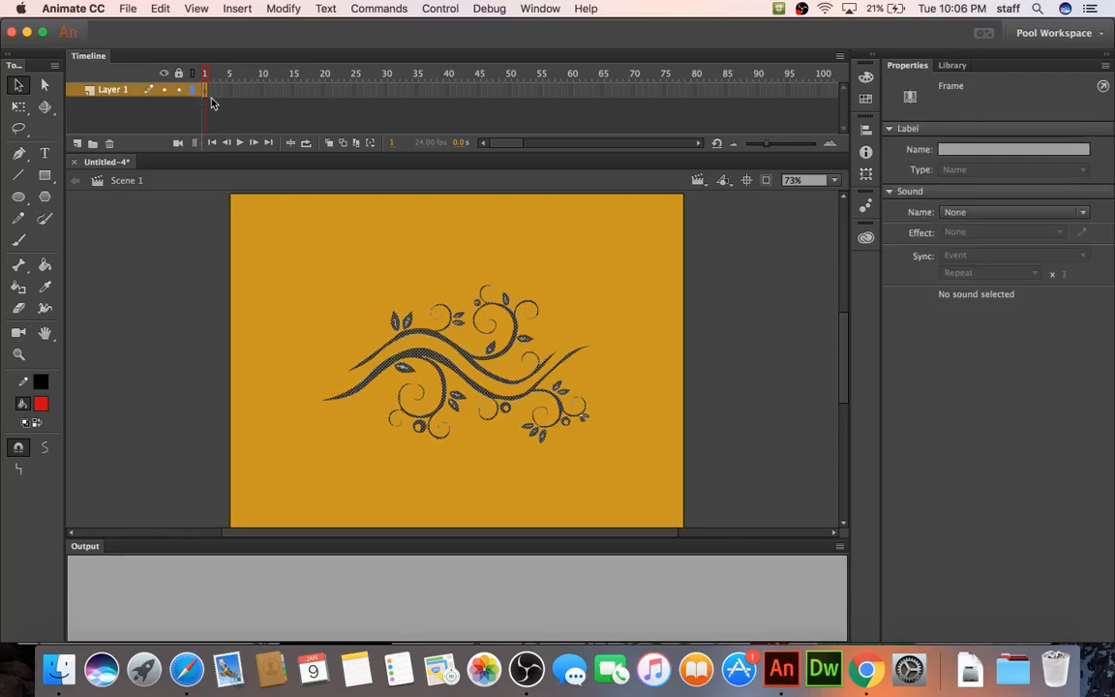
{"action": "left_click", "coordinate": [210, 97]}
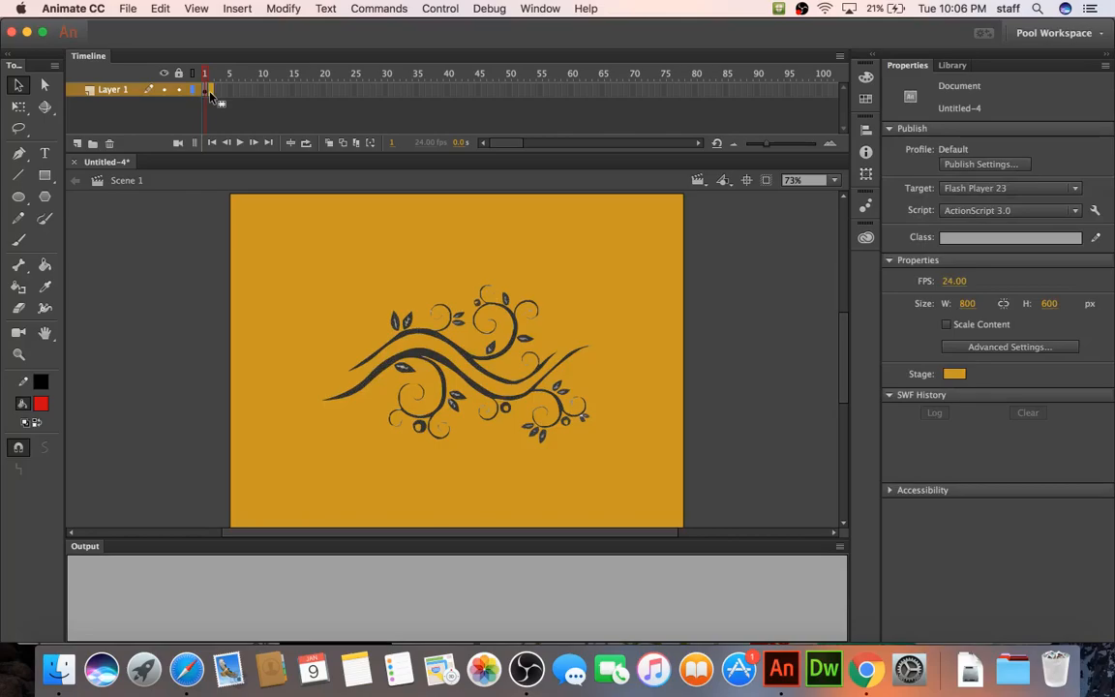
{"action": "left_click", "coordinate": [207, 92]}
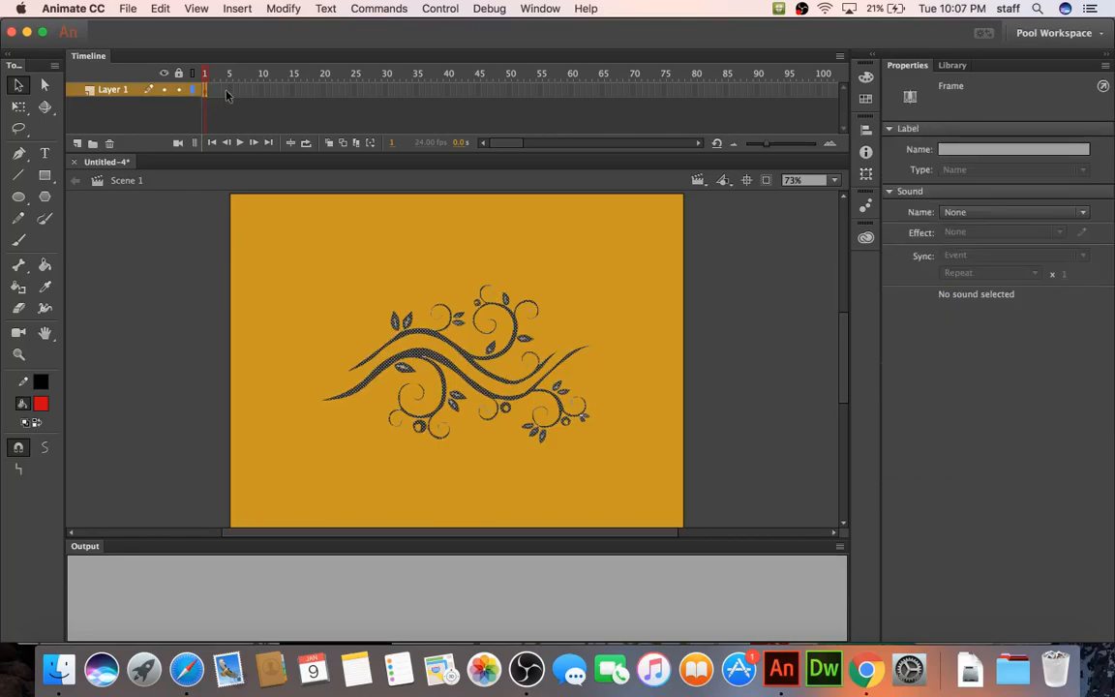
{"action": "left_click", "coordinate": [664, 93]}
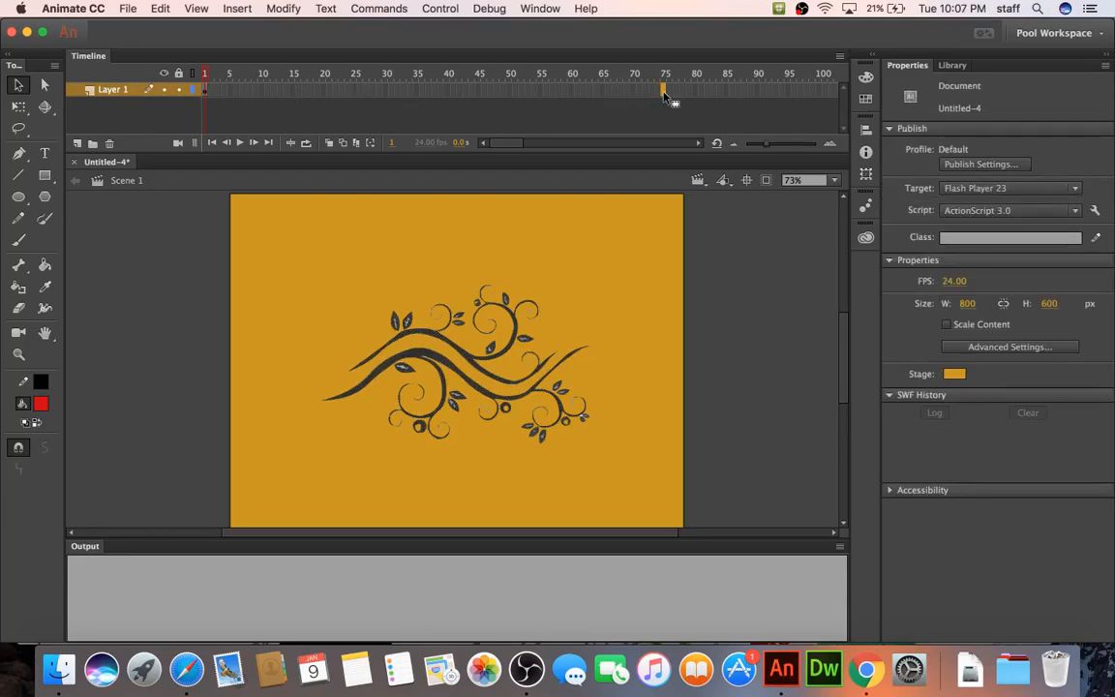
{"action": "left_click", "coordinate": [510, 92]}
{"action": "key", "text": "F6"}
{"action": "left_click", "coordinate": [518, 204]}
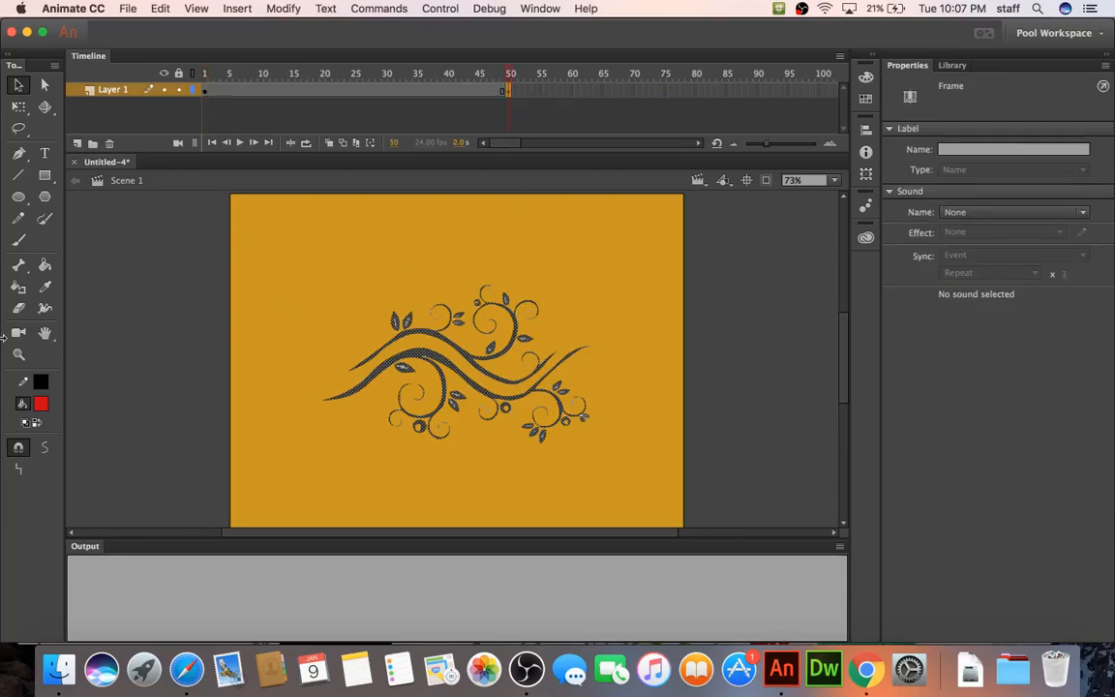
{"action": "left_click", "coordinate": [413, 383]}
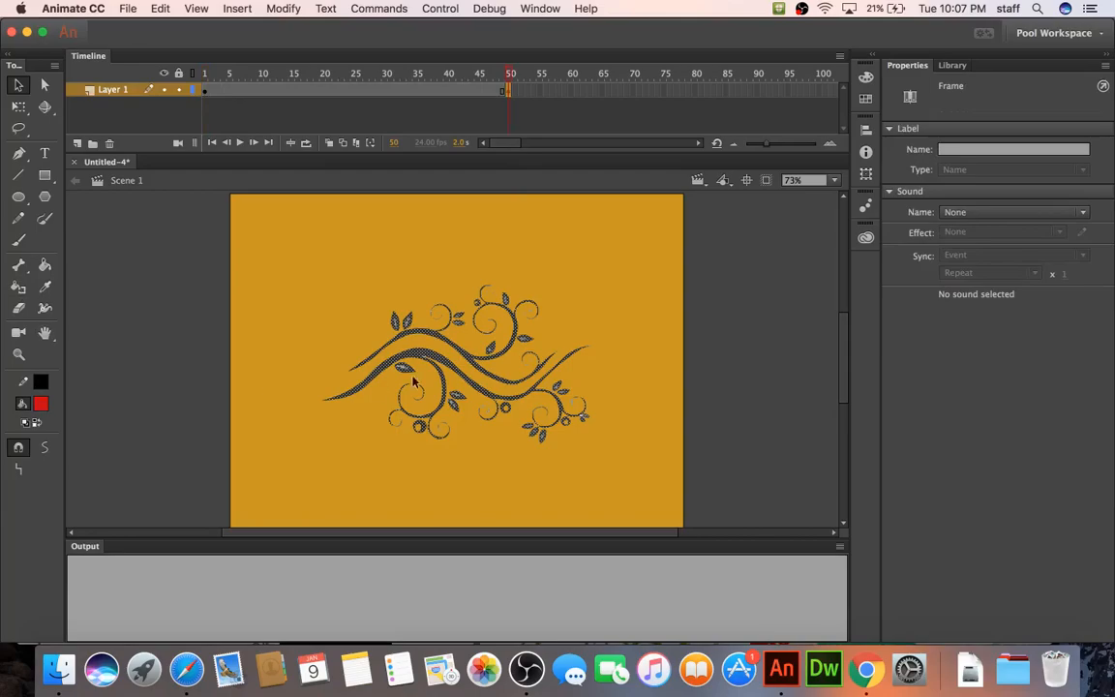
Step: Erase the tip of the vine's rightmost branch in small bits, adding a new keyframe for each bit through frame 54
{"action": "left_click", "coordinate": [19, 354]}
{"action": "left_click_drag", "start_coordinate": [490, 275], "coordinate": [640, 463]}
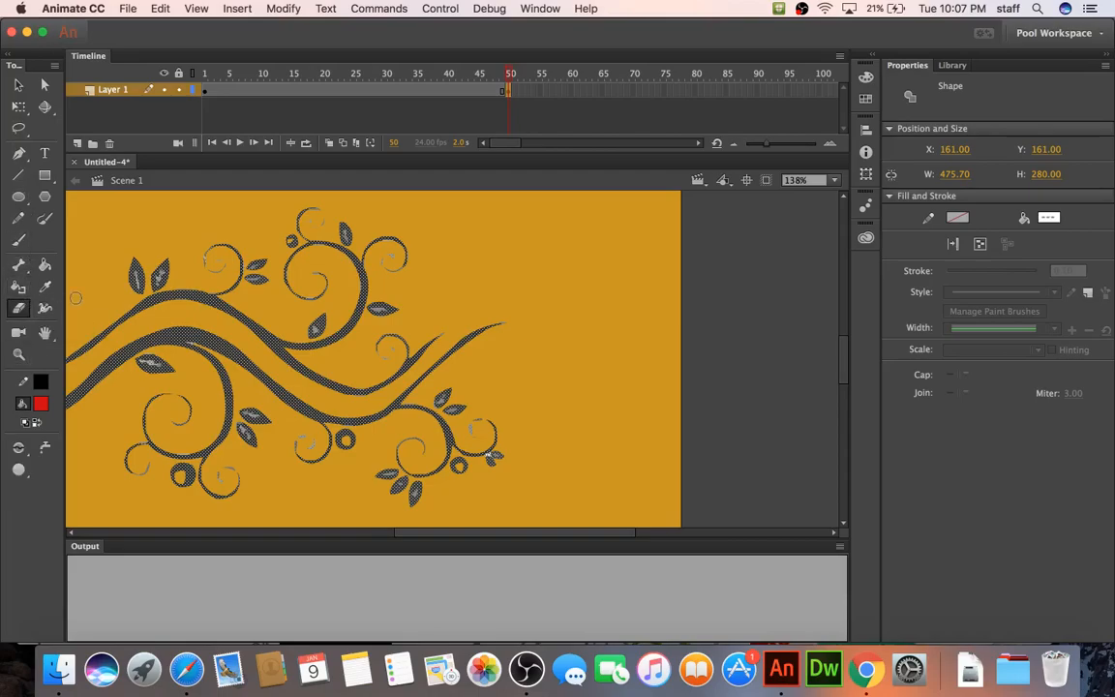
{"action": "left_click", "coordinate": [19, 86]}
{"action": "left_click", "coordinate": [417, 205]}
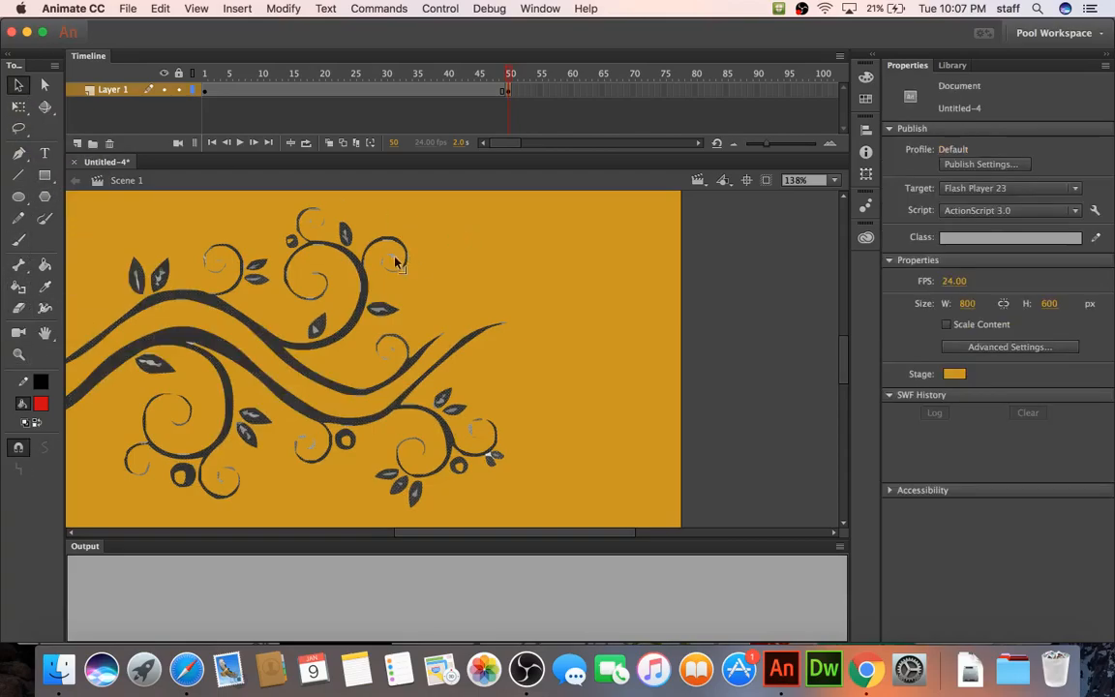
{"action": "left_click", "coordinate": [18, 312]}
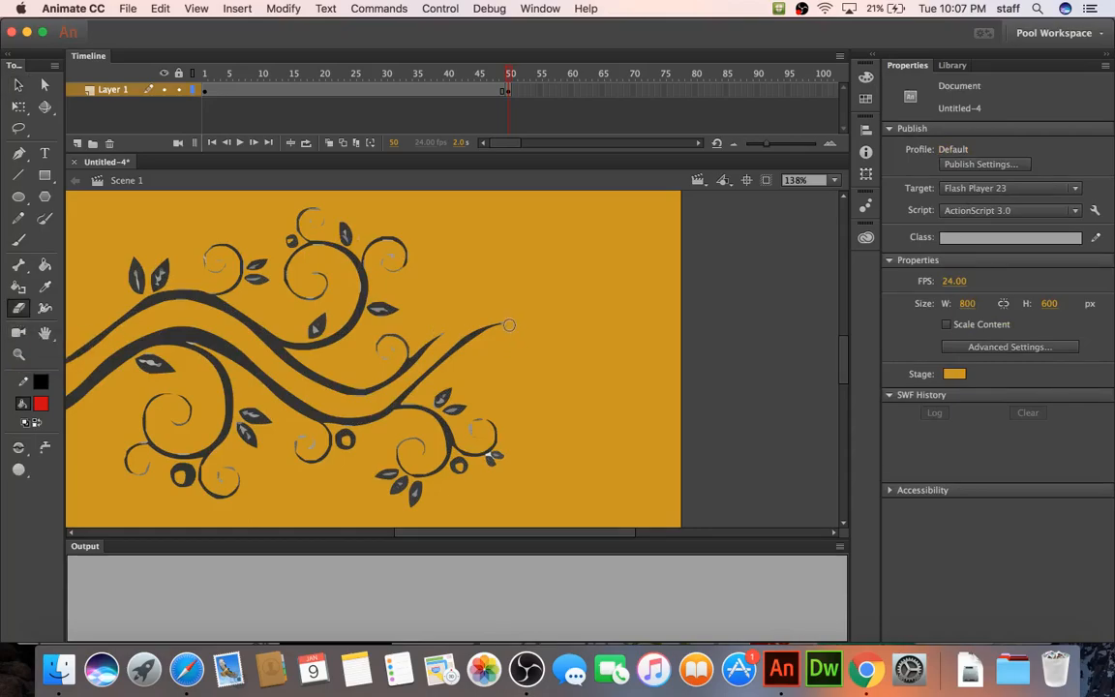
{"action": "left_click_drag", "start_coordinate": [508, 322], "coordinate": [521, 324]}
{"action": "left_click", "coordinate": [537, 317]}
{"action": "left_click", "coordinate": [504, 322]}
{"action": "key", "text": "F6"}
{"action": "left_click", "coordinate": [499, 322]}
{"action": "key", "text": "F6"}
{"action": "left_click", "coordinate": [493, 325]}
{"action": "left_click", "coordinate": [490, 327]}
{"action": "key", "text": "F6"}
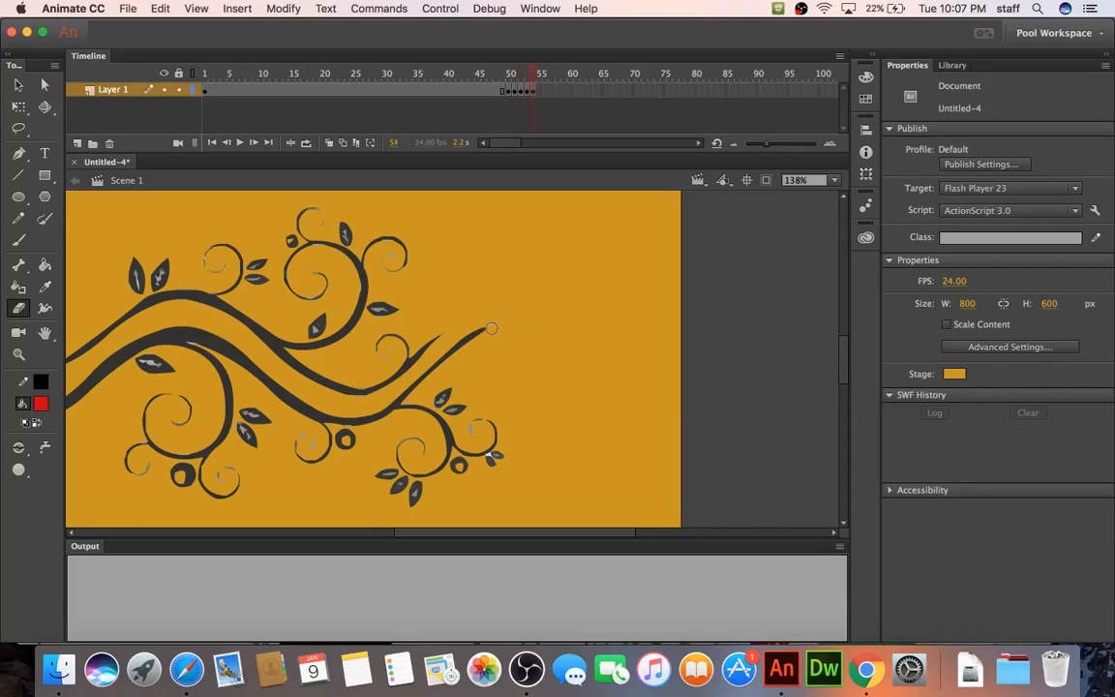
Step: Keep shortening the two right branch tips and nearby leaves with the Eraser, one new keyframe at a time, through frame 63
{"action": "left_click", "coordinate": [487, 330]}
{"action": "key", "text": "F6"}
{"action": "key", "text": "F6"}
{"action": "key", "text": "F6"}
{"action": "key", "text": "F6"}
{"action": "key", "text": "F6"}
{"action": "key", "text": "F6"}
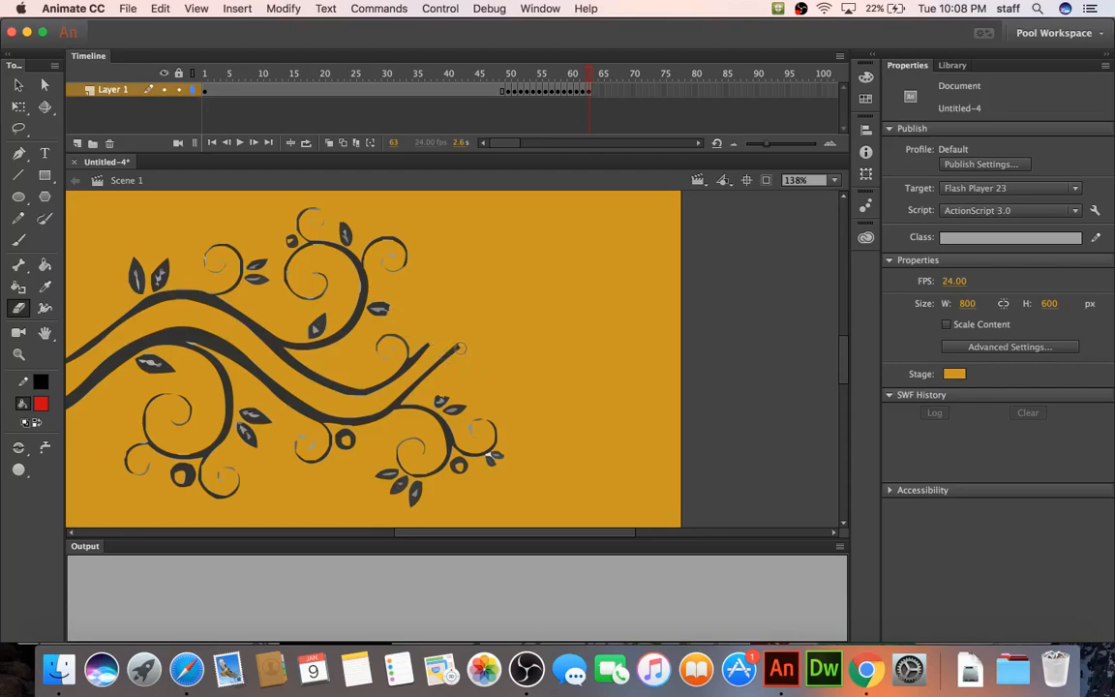
Step: Erase further bits of both right branch ends and the two nearby leaves on successive new keyframes through frame 67
{"action": "key", "text": "F6"}
{"action": "left_click", "coordinate": [459, 344]}
{"action": "left_click", "coordinate": [432, 343]}
{"action": "left_click", "coordinate": [393, 311]}
{"action": "left_click", "coordinate": [449, 395]}
{"action": "key", "text": "F6"}
{"action": "key", "text": "F6"}
{"action": "left_click", "coordinate": [446, 355]}
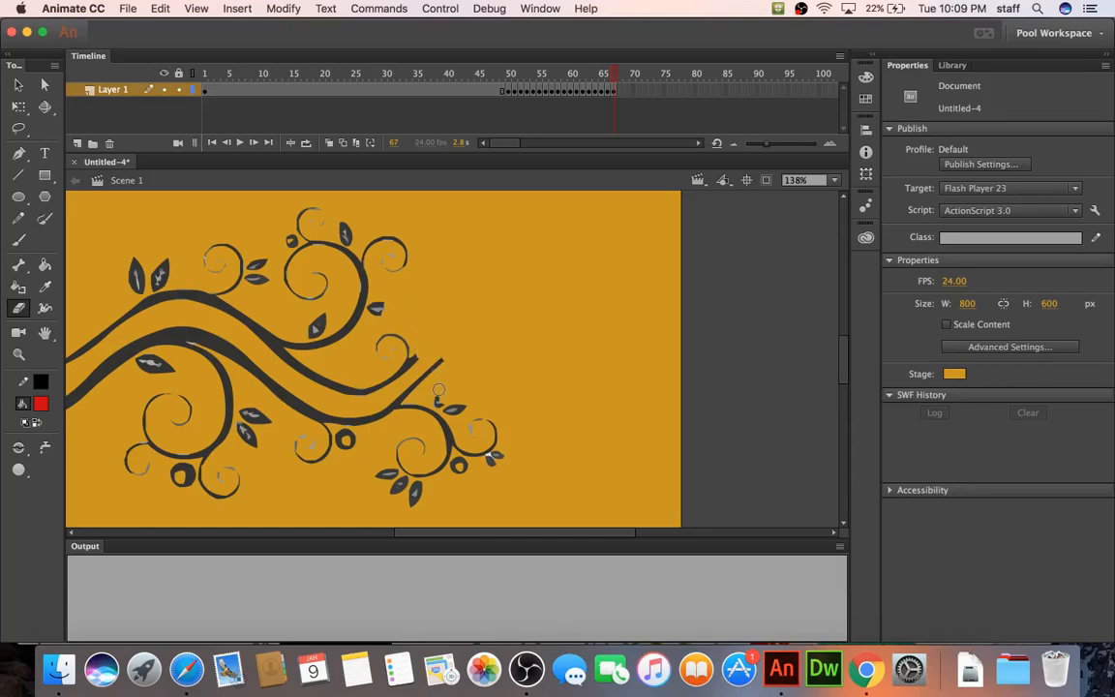
Step: Erase the remainder of the two shrinking leaves and more of the lower branch end on successive keyframes through frame 73
{"action": "key", "text": "F6"}
{"action": "key", "text": "F6"}
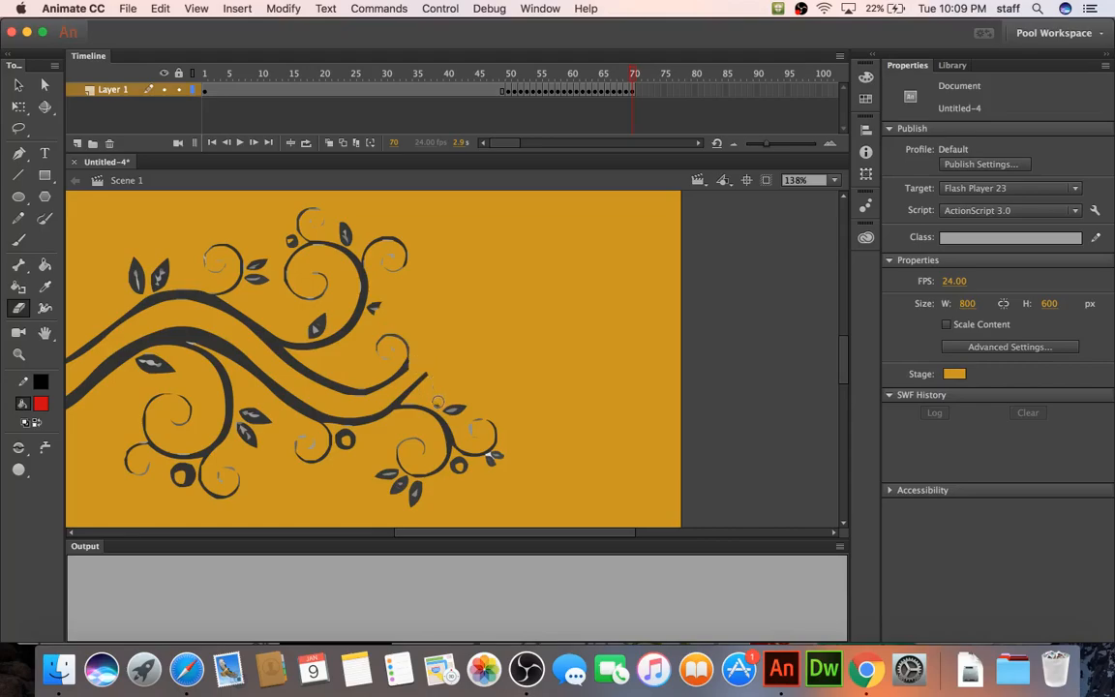
{"action": "key", "text": "F6"}
{"action": "left_click", "coordinate": [379, 306]}
{"action": "left_click", "coordinate": [423, 376]}
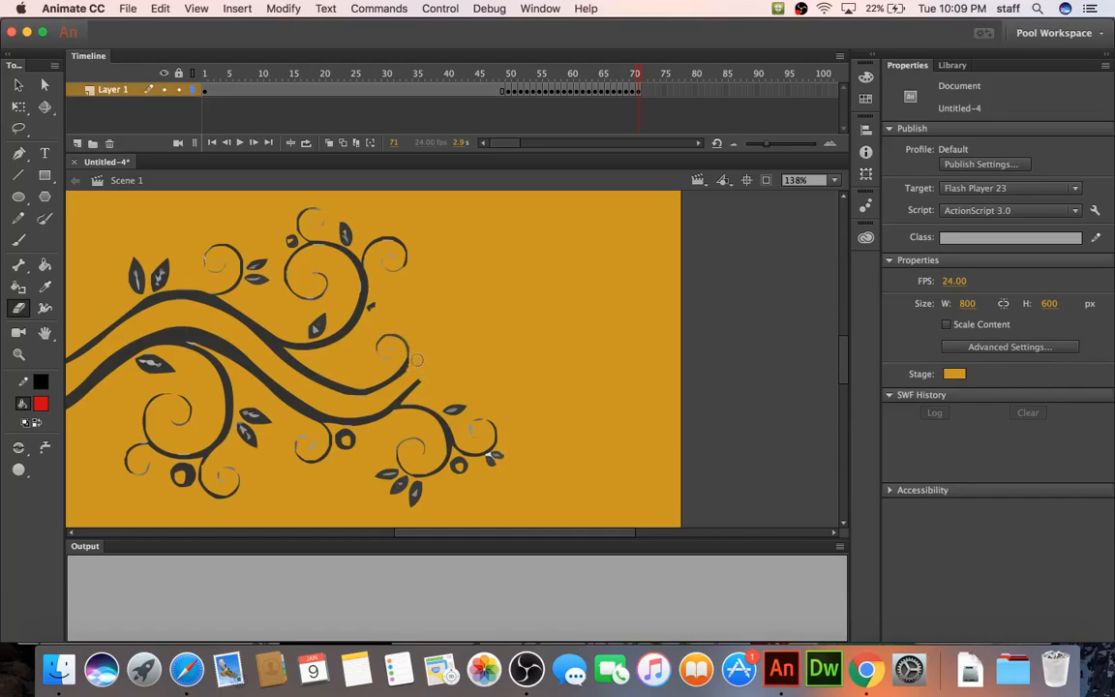
{"action": "left_click", "coordinate": [372, 307]}
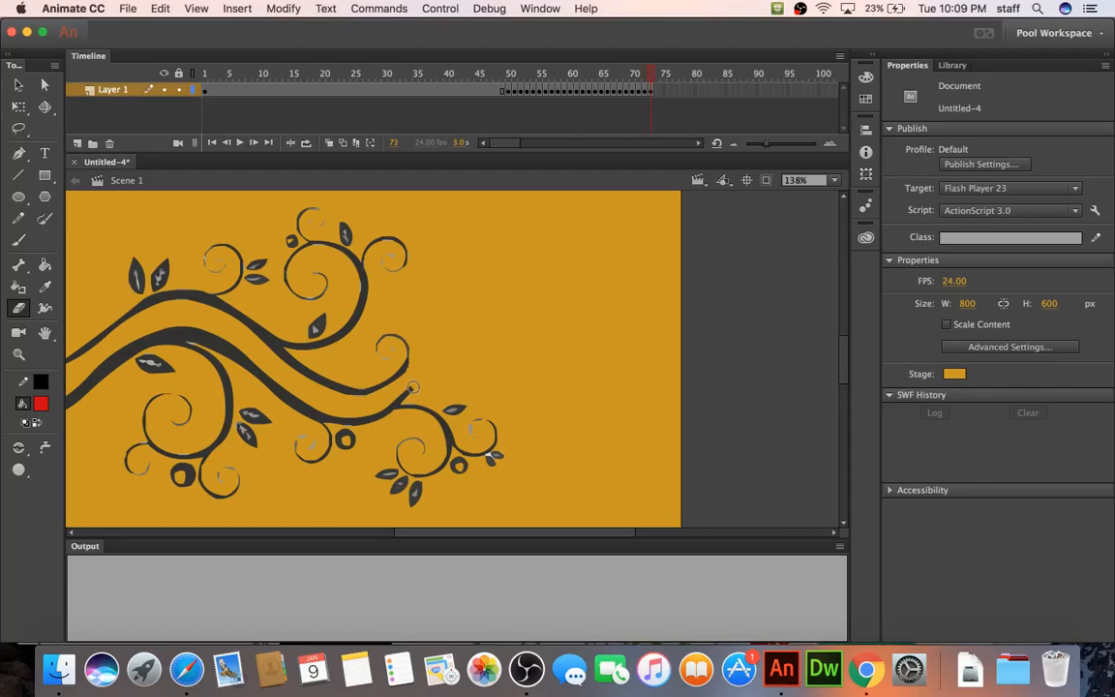
Step: Erase the remaining stub of the lower right branch on successive new keyframes through frame 78
{"action": "key", "text": "F6"}
{"action": "key", "text": "F6"}
{"action": "key", "text": "F6"}
{"action": "key", "text": "F6"}
Step: Show the whole stage and test the movie to preview the vine animation
{"action": "scroll", "coordinate": [443, 373], "scroll_direction": "left", "scroll_amount": 5}
{"action": "scroll", "coordinate": [443, 373], "scroll_direction": "down", "scroll_amount": 2}
{"action": "scroll", "coordinate": [508, 366], "scroll_direction": "down", "scroll_amount": 2}
{"action": "key", "text": "super+2"}
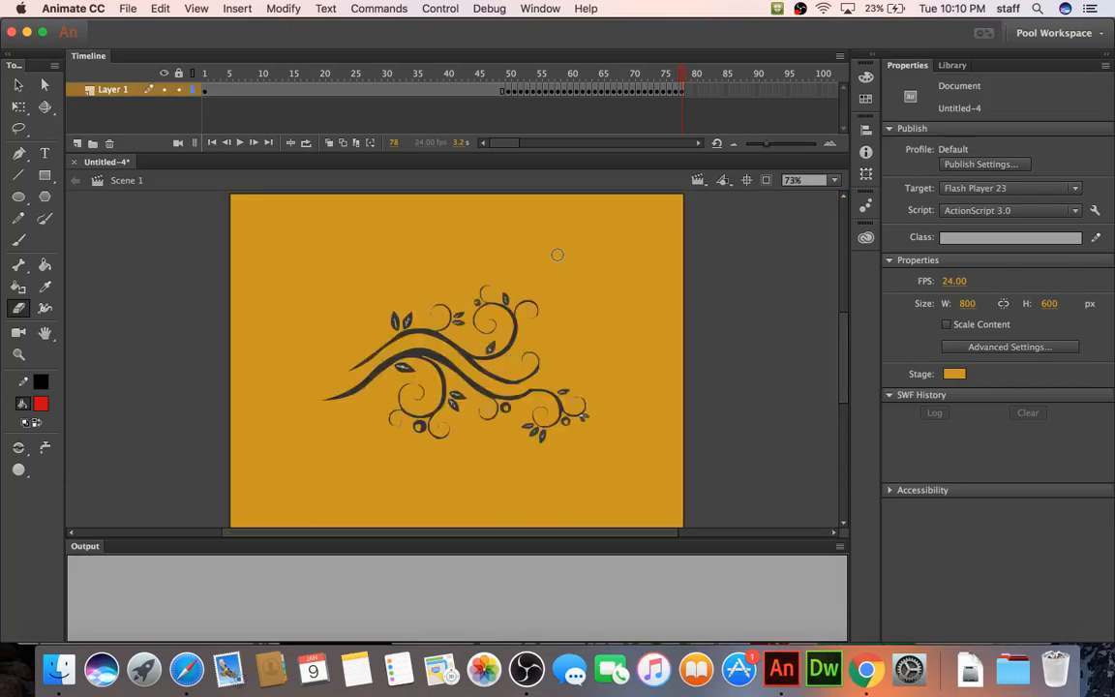
{"action": "key", "text": "super+Return"}
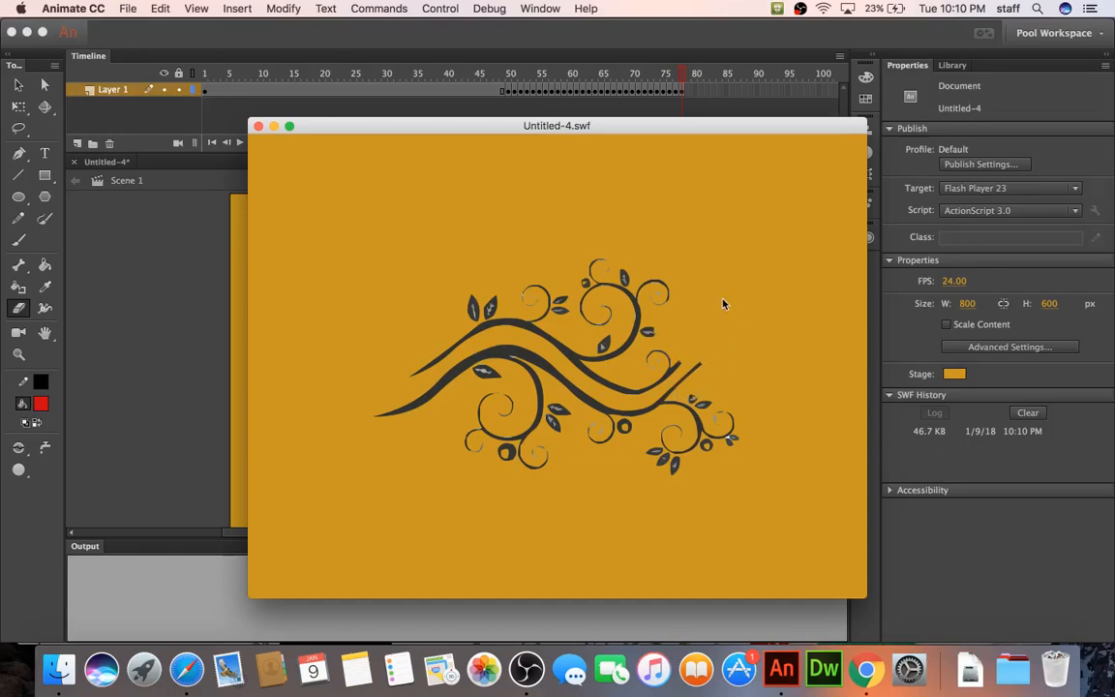
Step: Close the movie preview and save the document as 008_grow_a_vine in Animate Document (*.fla) format
{"action": "left_click", "coordinate": [259, 127]}
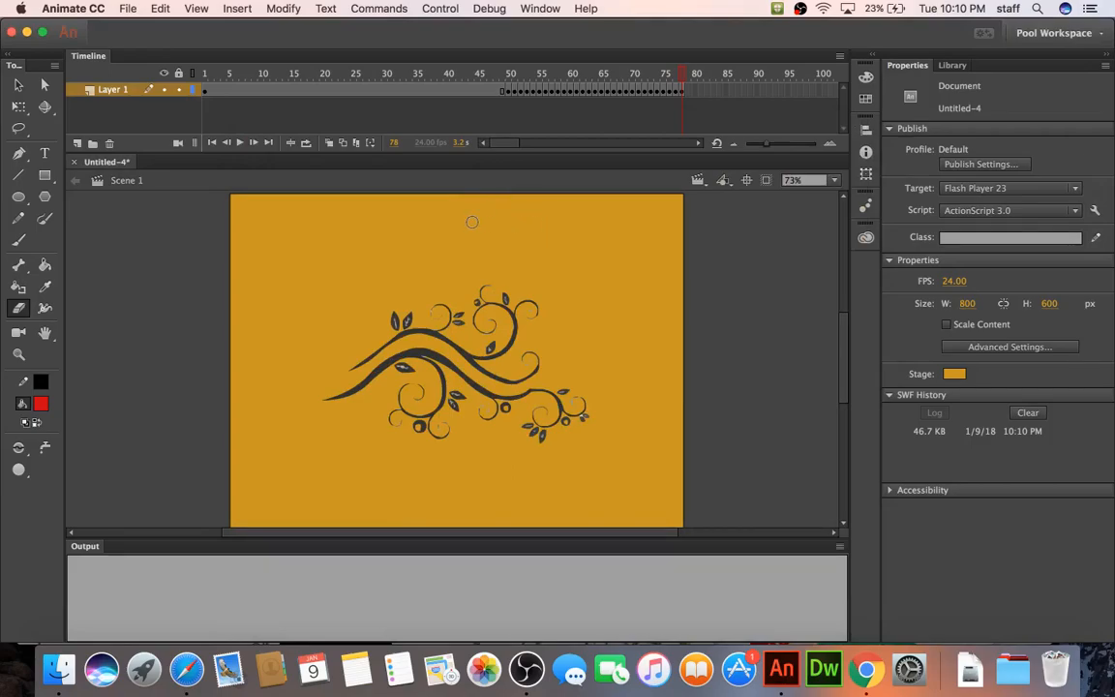
{"action": "left_click", "coordinate": [121, 9]}
{"action": "left_click", "coordinate": [141, 124]}
{"action": "type", "text": "008"}
{"action": "key", "text": "BackSpace"}
{"action": "key", "text": "BackSpace"}
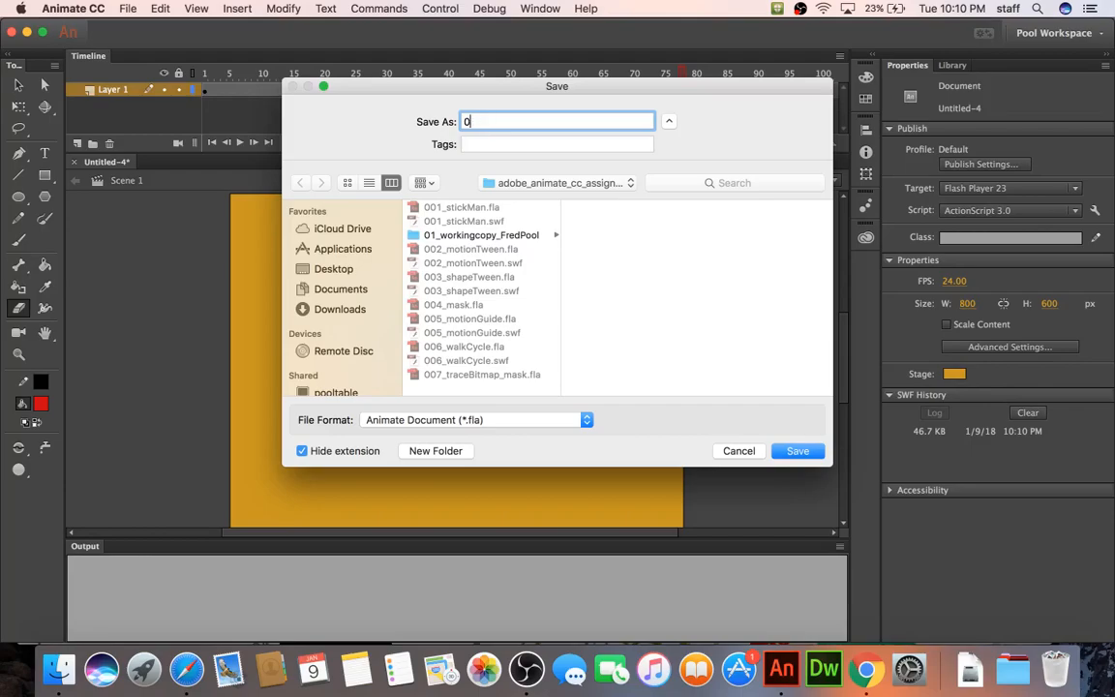
{"action": "type", "text": "08_growAVine"}
{"action": "key", "text": "BackSpace"}
{"action": "key", "text": "BackSpace"}
{"action": "key", "text": "BackSpace"}
{"action": "key", "text": "BackSpace"}
{"action": "key", "text": "BackSpace"}
{"action": "type", "text": "_a_vine"}
{"action": "key", "text": "Return"}
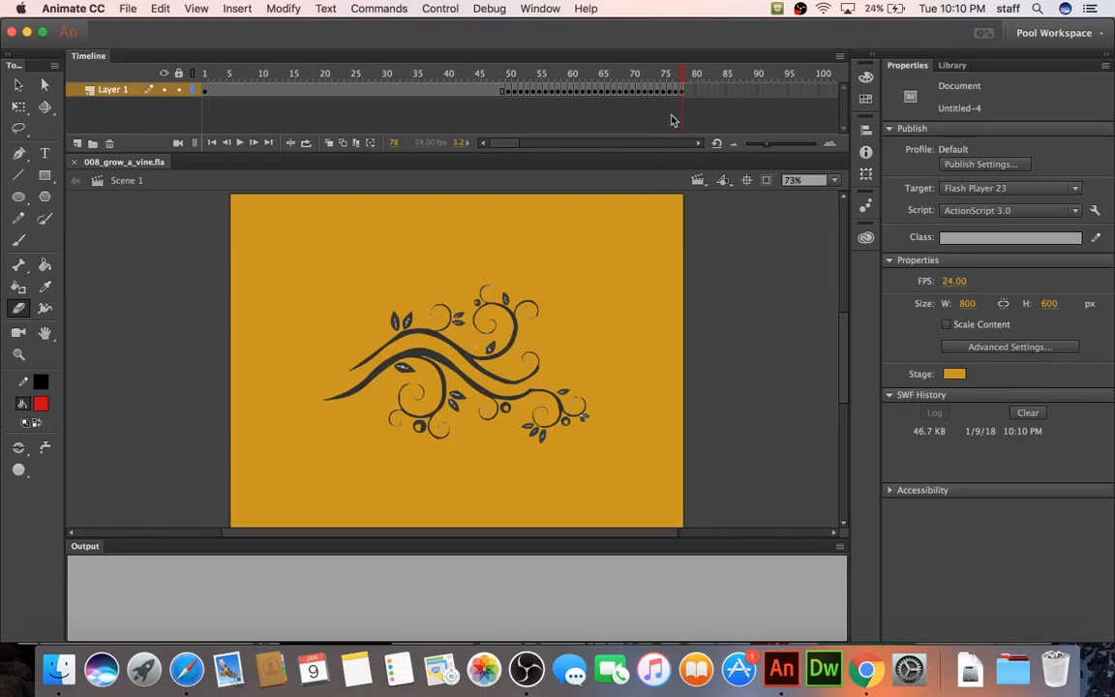
Step: Try to reverse the order of frames 50 through 78 on Layer 1 and preview the result as a movie
{"action": "left_click_drag", "start_coordinate": [683, 97], "coordinate": [512, 97]}
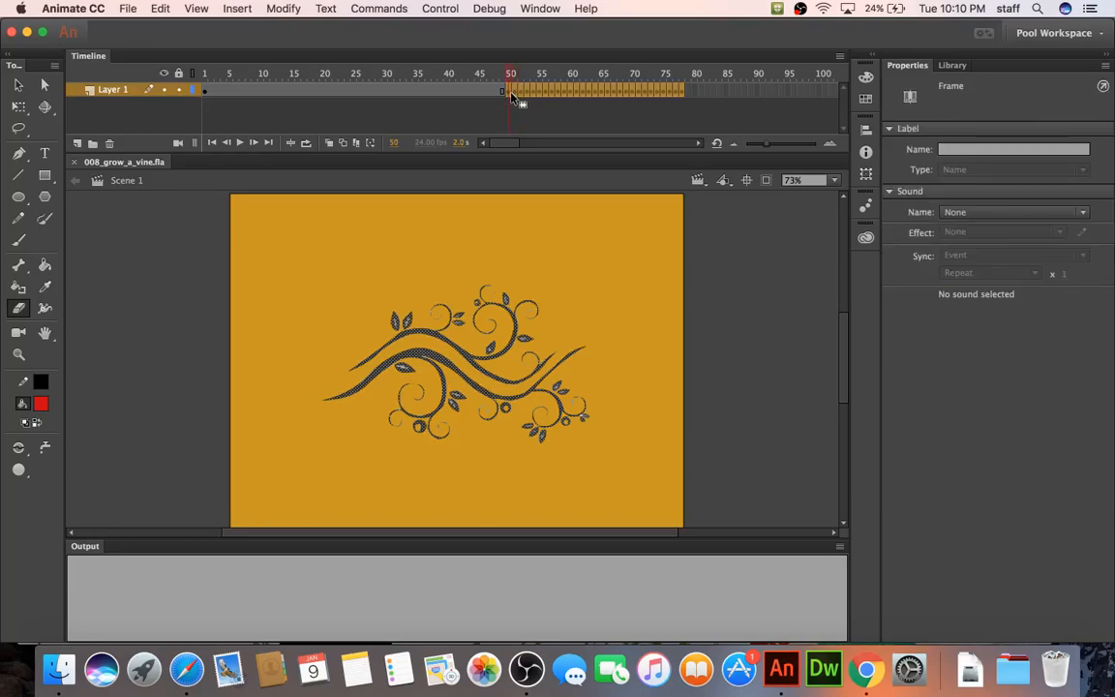
{"action": "right_click", "coordinate": [512, 96]}
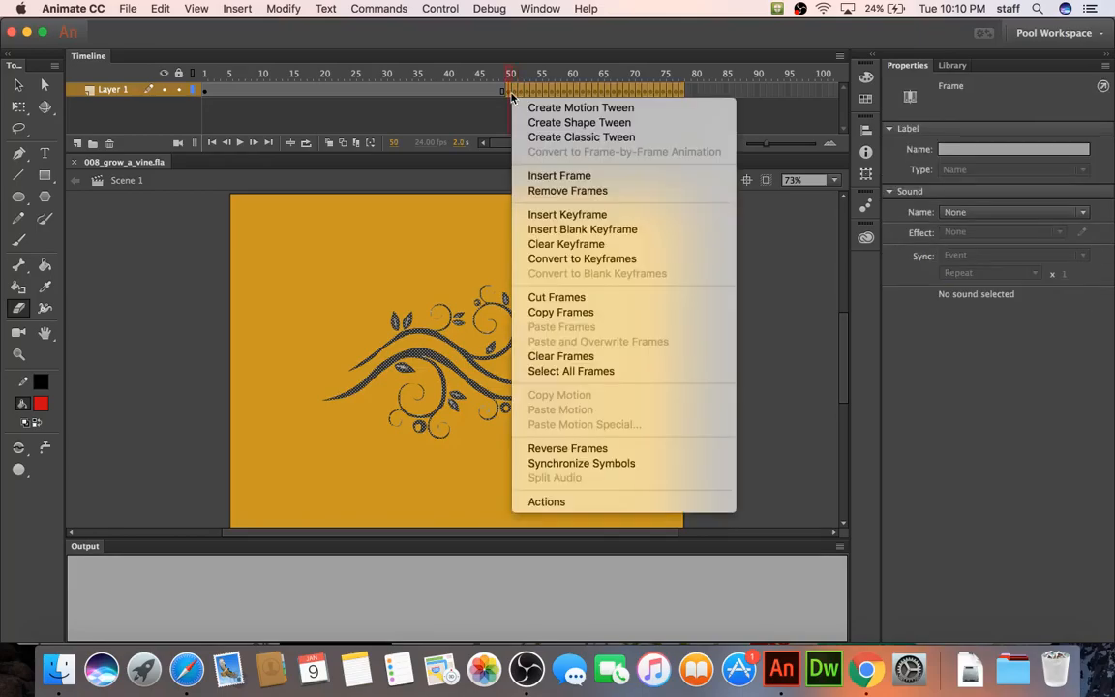
{"action": "left_click", "coordinate": [567, 448]}
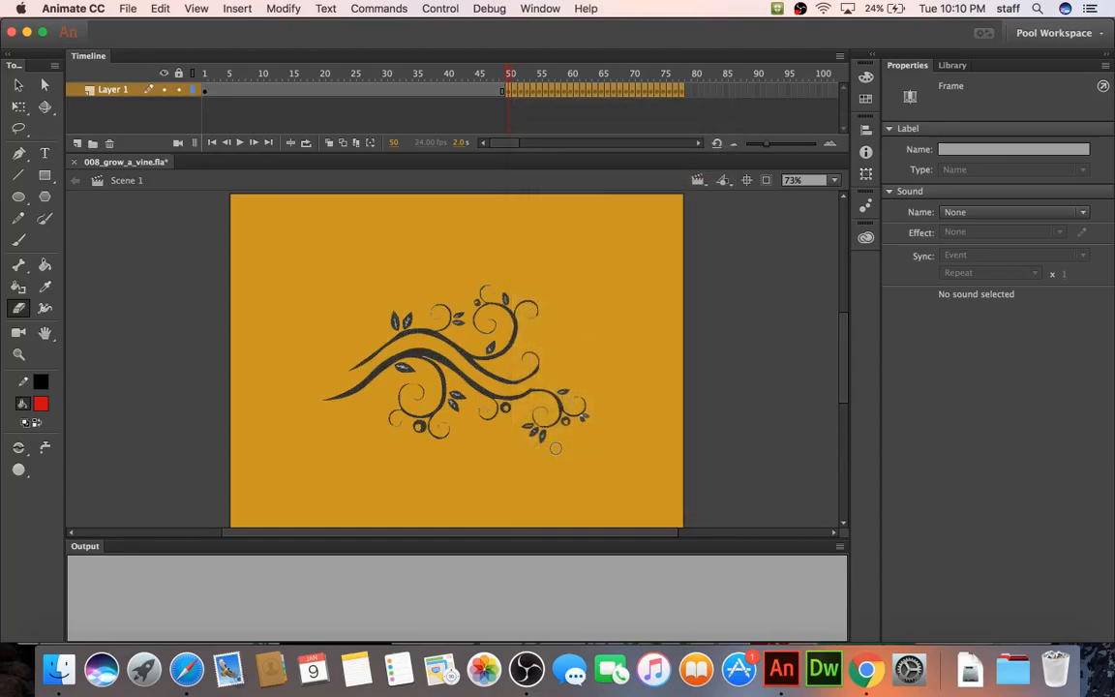
{"action": "key", "text": "super+Return"}
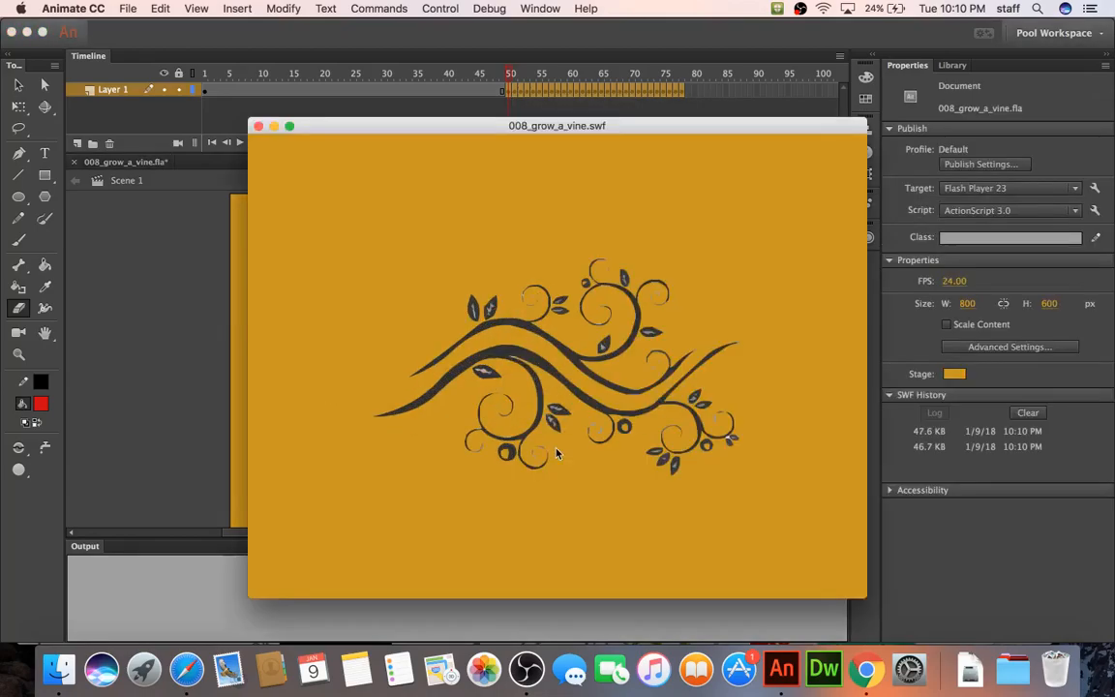
{"action": "left_click", "coordinate": [258, 126]}
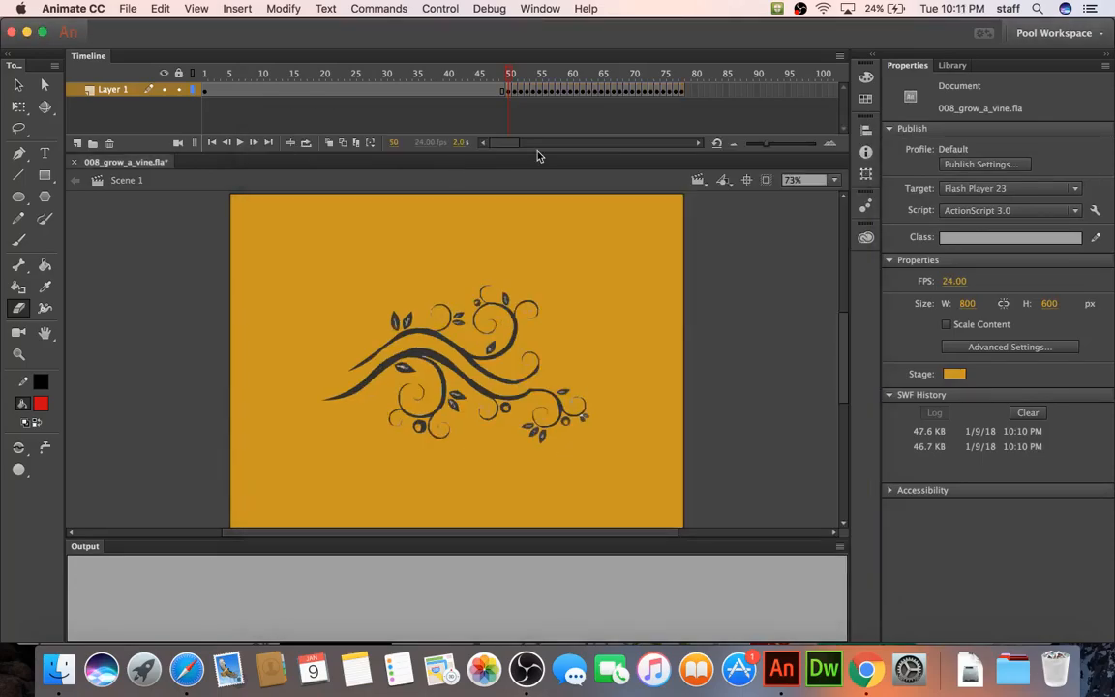
{"action": "key", "text": "super+z"}
Step: Reverse the order of all frames on Layer 1, from frame 1 through frame 78
{"action": "key", "text": "Return"}
{"action": "left_click_drag", "start_coordinate": [662, 96], "coordinate": [550, 92]}
{"action": "left_click_drag", "start_coordinate": [199, 90], "coordinate": [683, 92]}
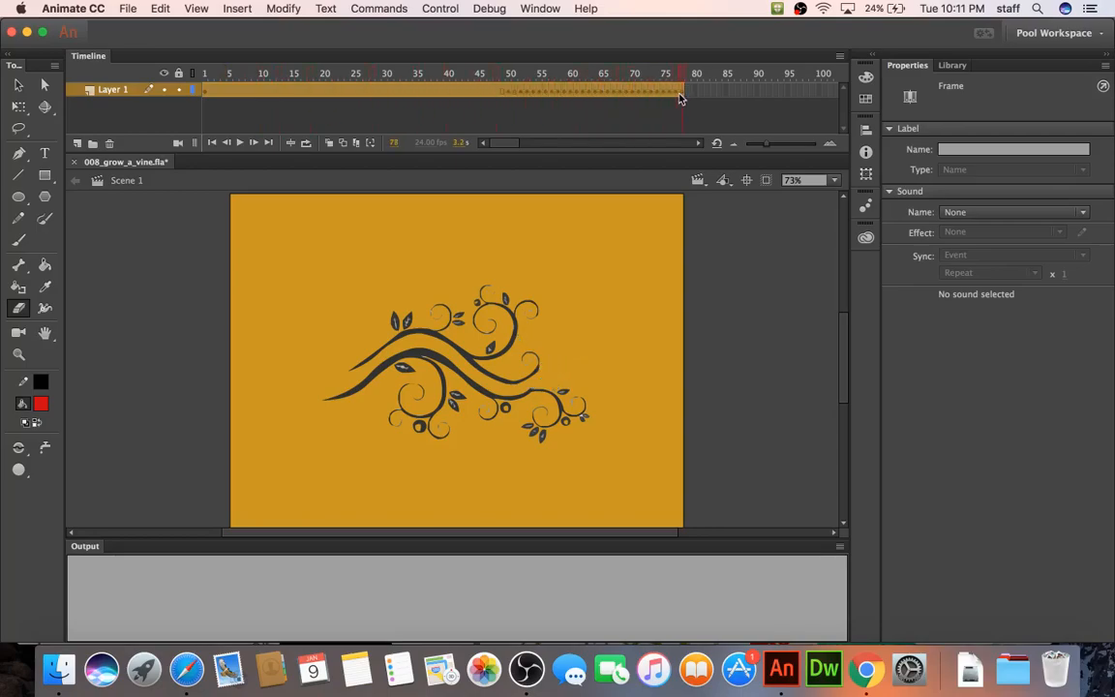
{"action": "right_click", "coordinate": [682, 93]}
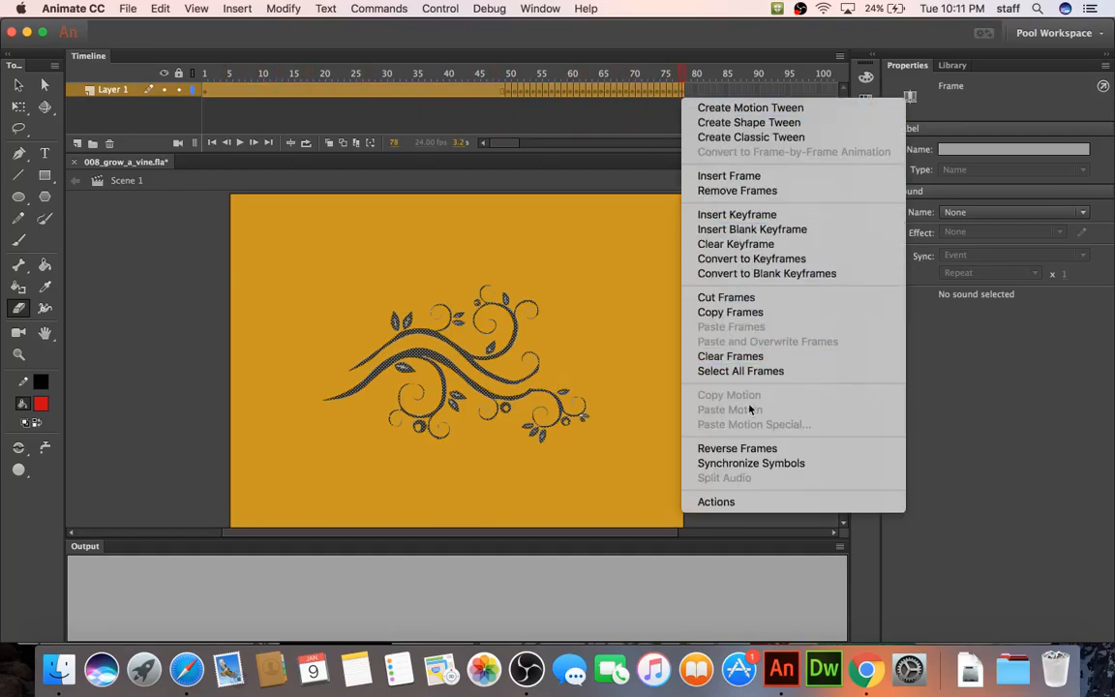
{"action": "left_click", "coordinate": [738, 448]}
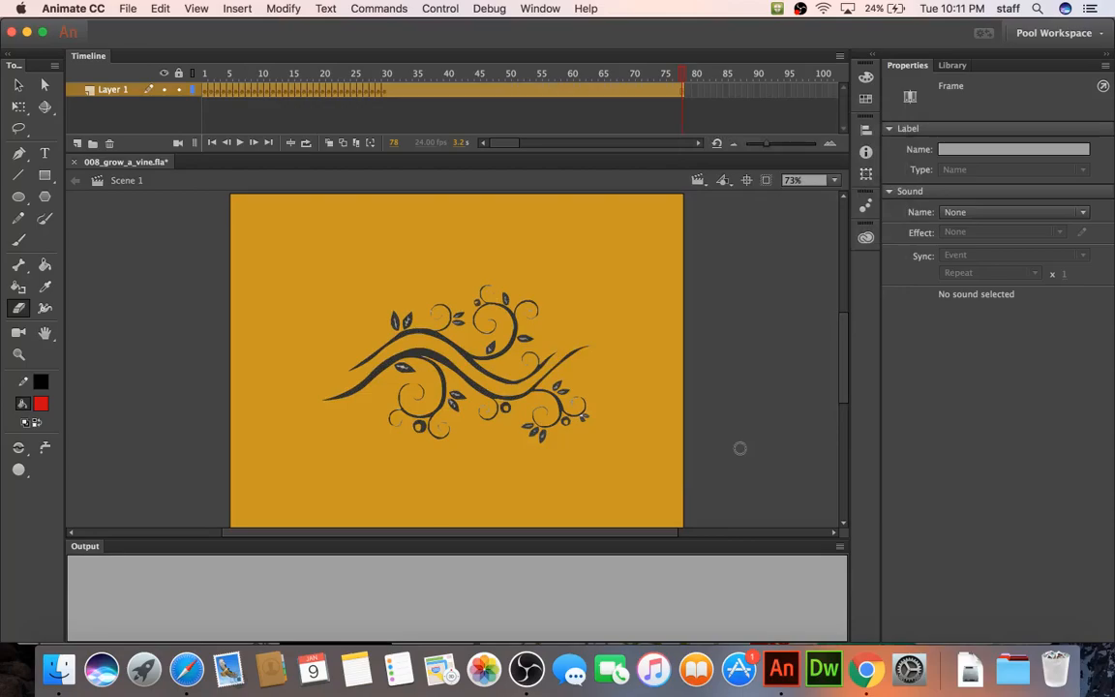
Step: Test the movie to preview the reversed vine animation, close the preview and save the document
{"action": "key", "text": "super+Return"}
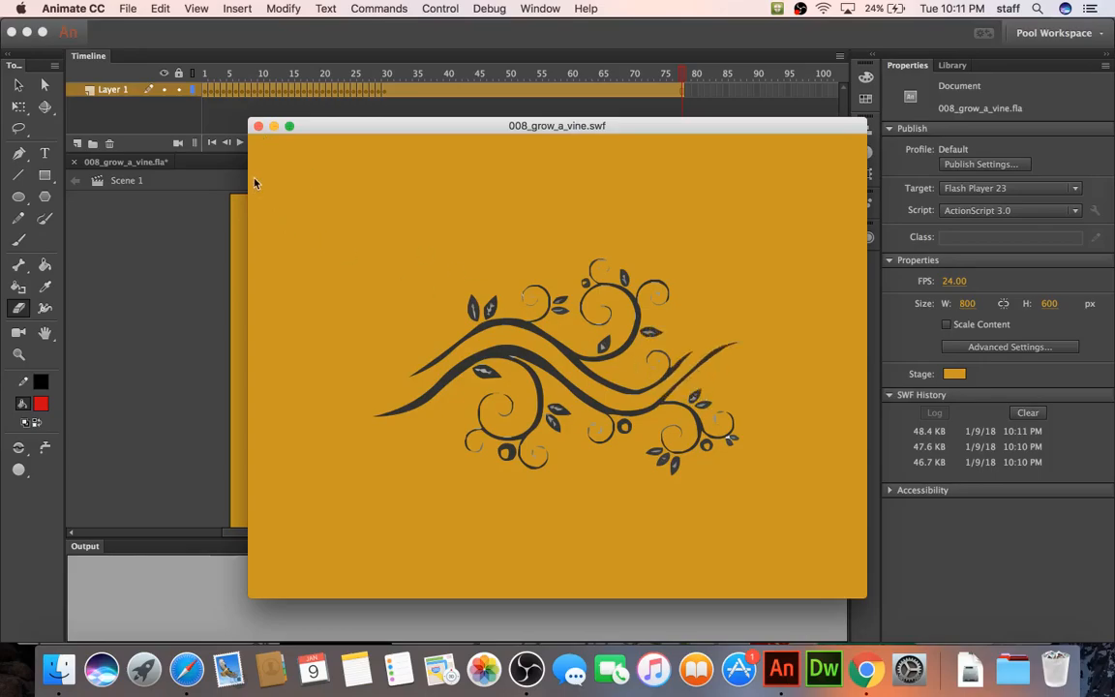
{"action": "left_click", "coordinate": [259, 127]}
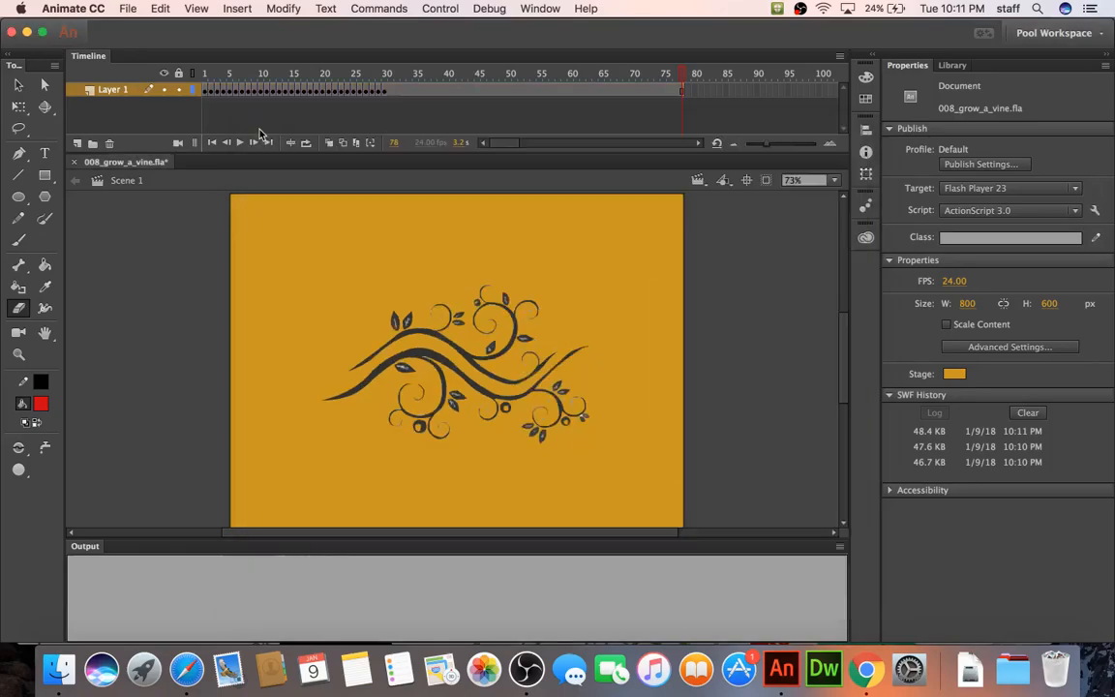
{"action": "key", "text": "super+s"}
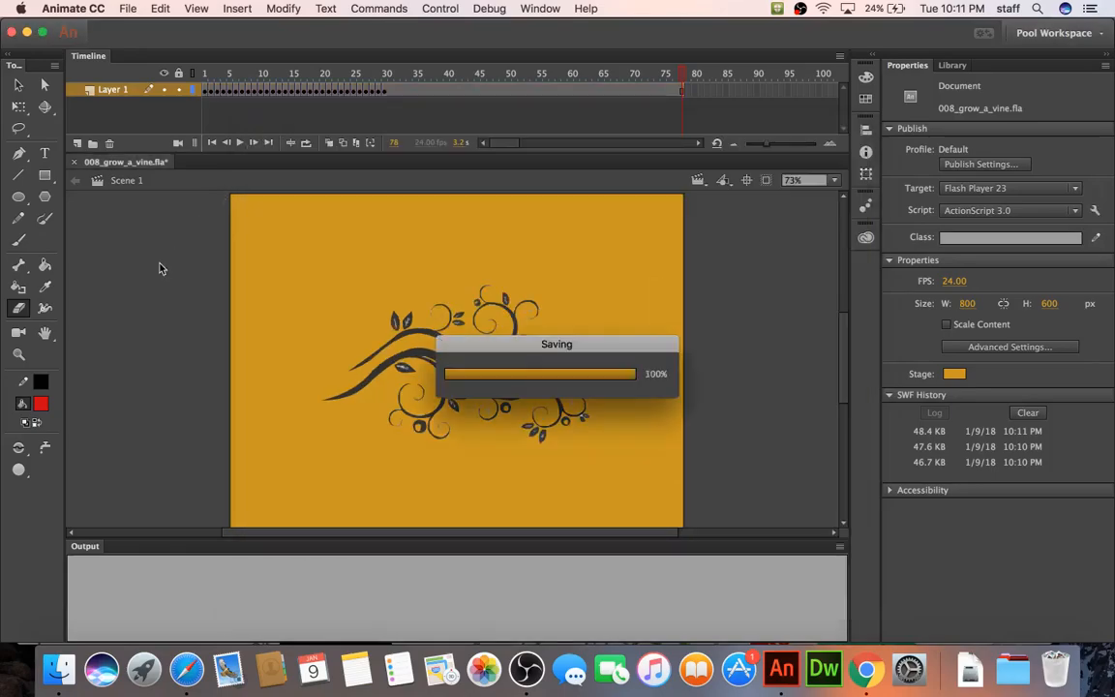